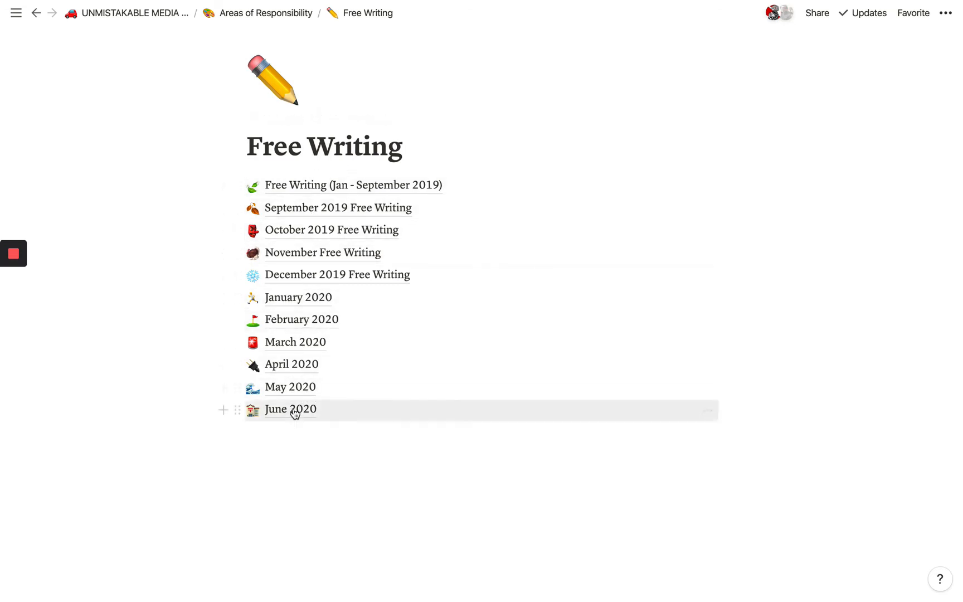
# Open the June 2020 page from the Free Writing list and view its June 2 entry
pyautogui.click(295, 410)
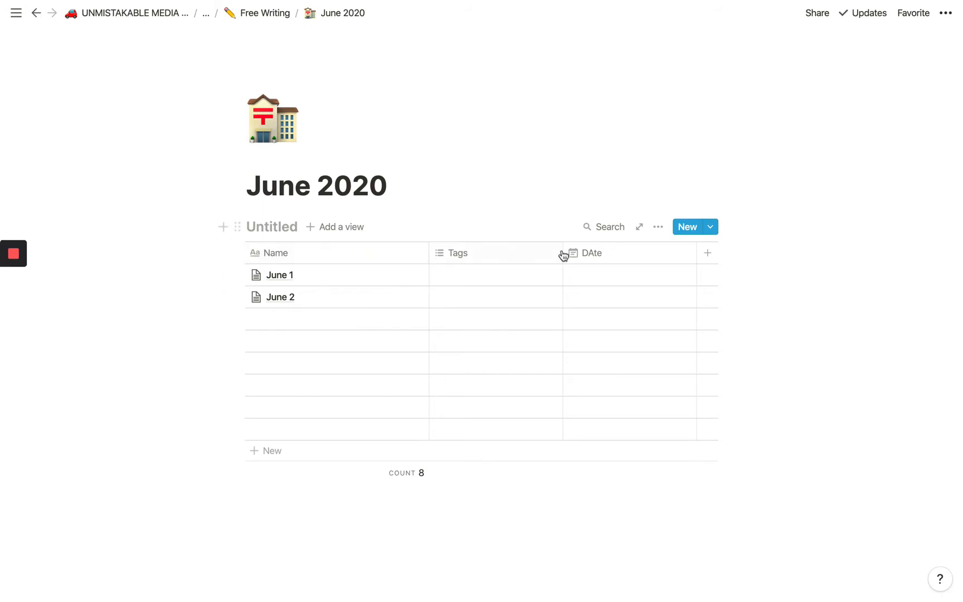
pyautogui.click(266, 14)
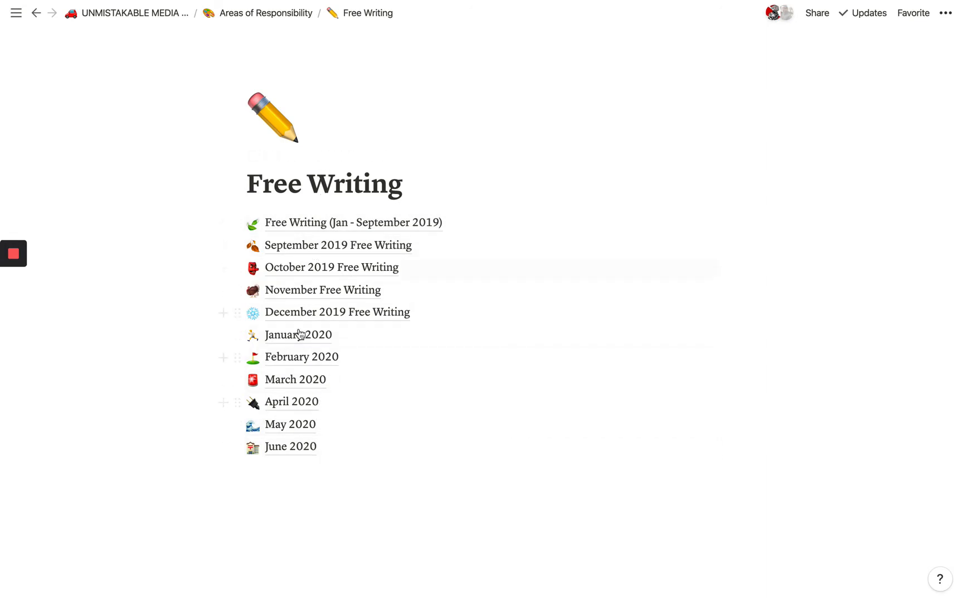
pyautogui.click(303, 446)
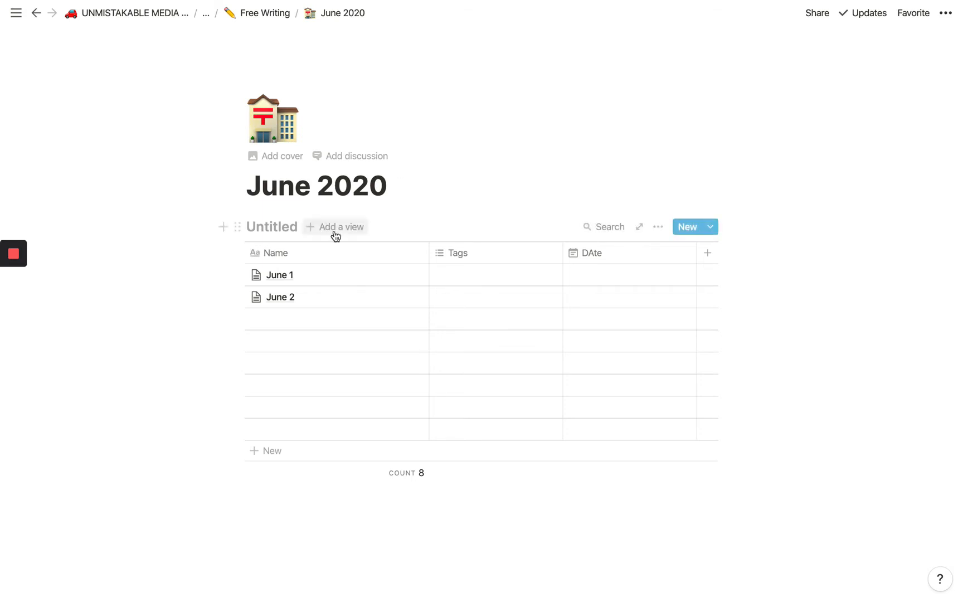
pyautogui.click(404, 297)
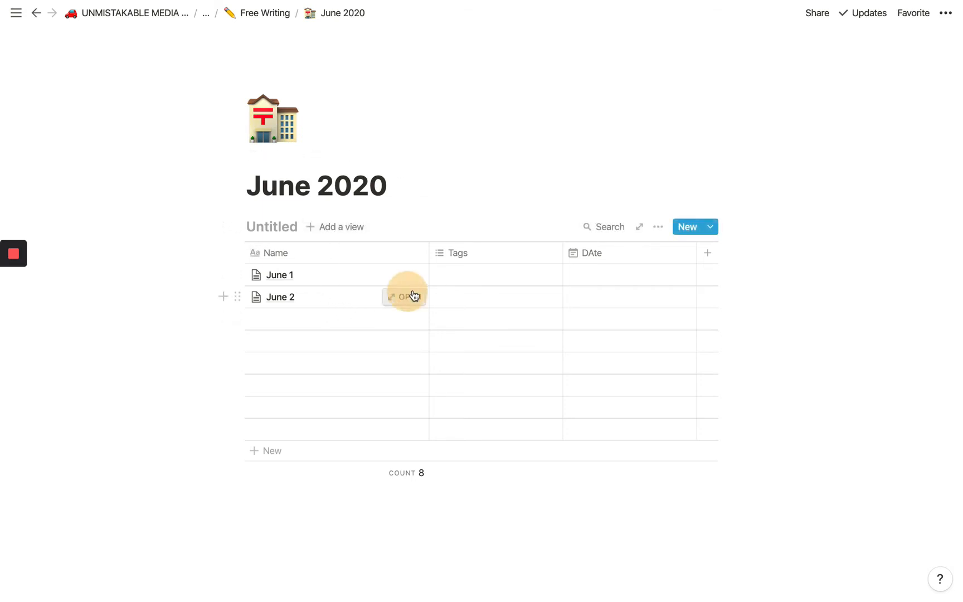
pyautogui.scroll(-2, 359, 304)
pyautogui.scroll(2, 359, 303)
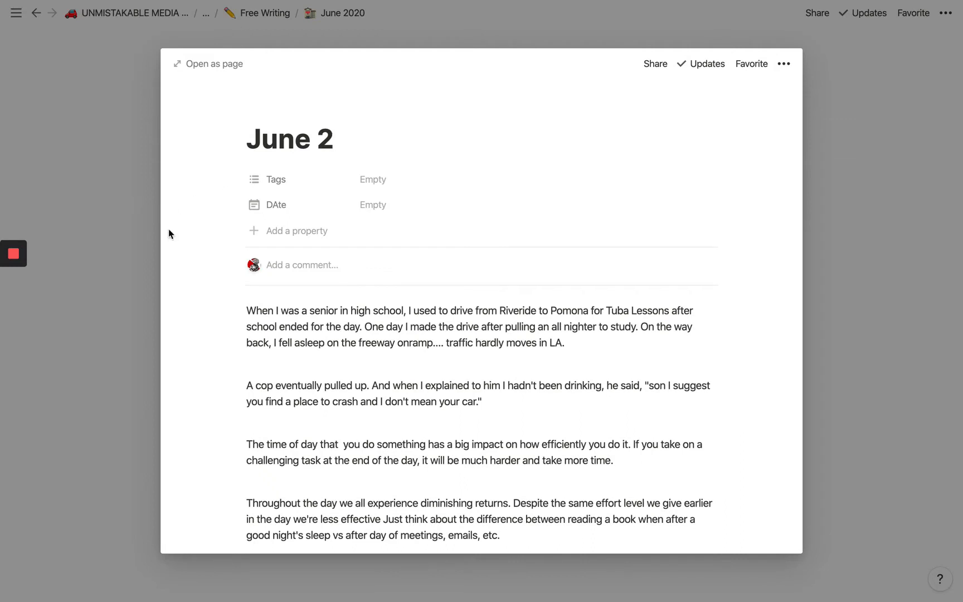
pyautogui.click(127, 238)
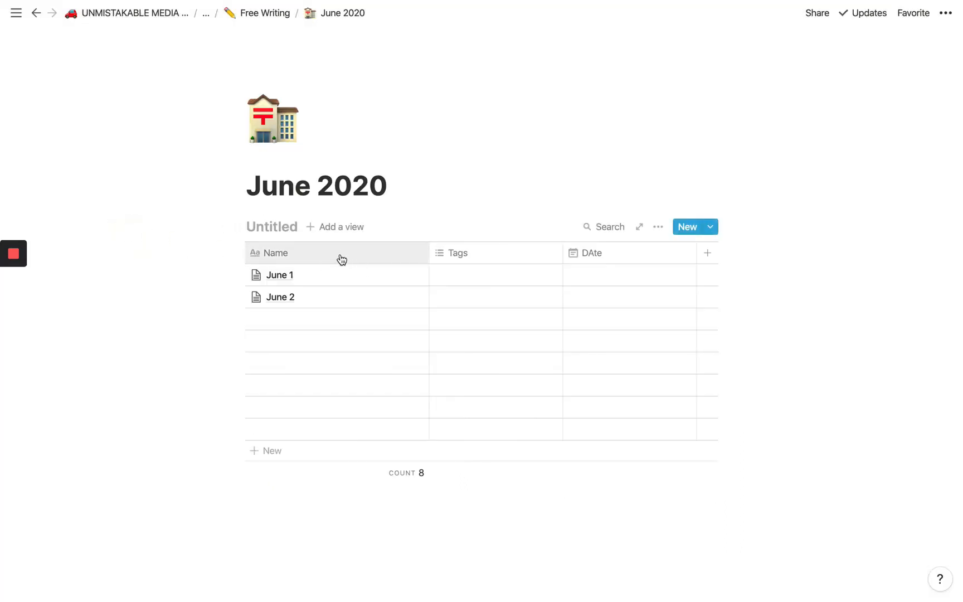
pyautogui.moveTo(353, 278)
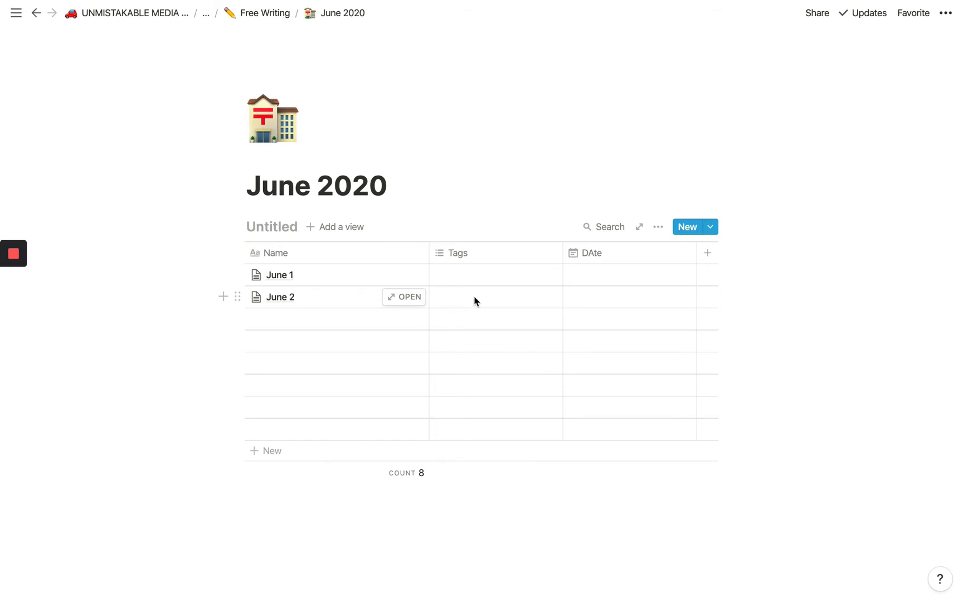
# Open the May 2020 free writing table and look through its daily entries and tags
pyautogui.click(263, 13)
pyautogui.click(303, 424)
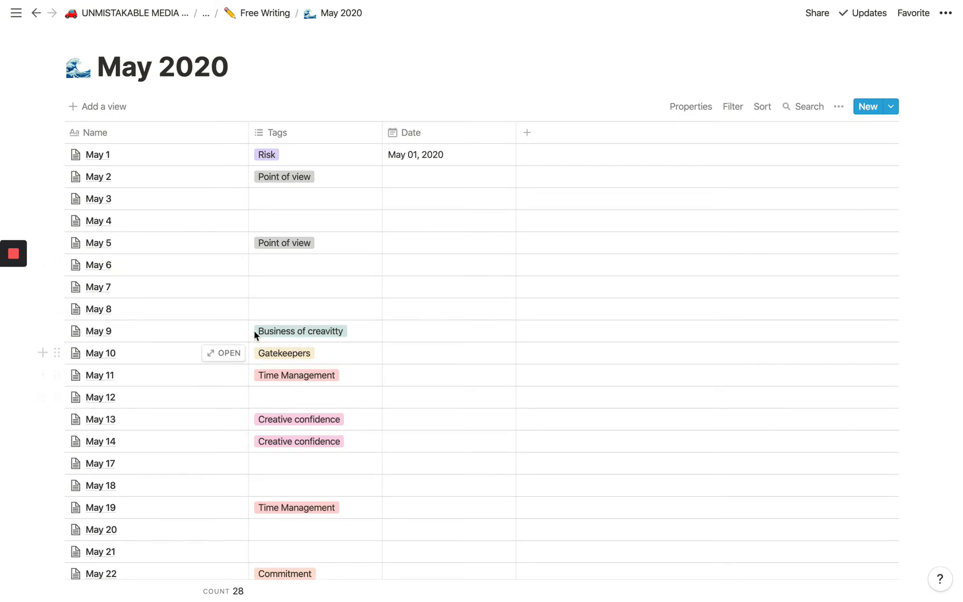
pyautogui.scroll(-1, 313, 387)
pyautogui.scroll(-5, 333, 371)
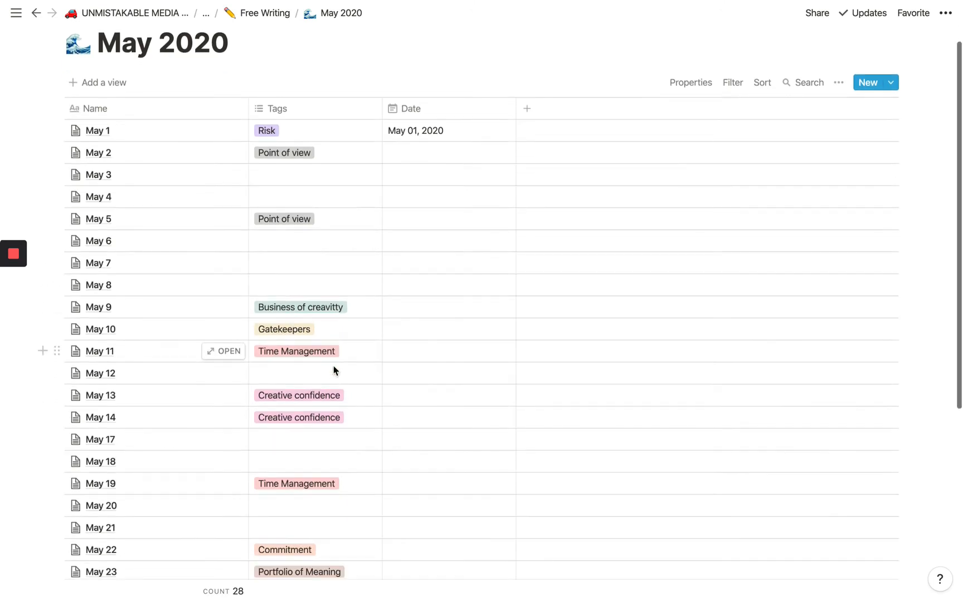
pyautogui.scroll(-7, 301, 396)
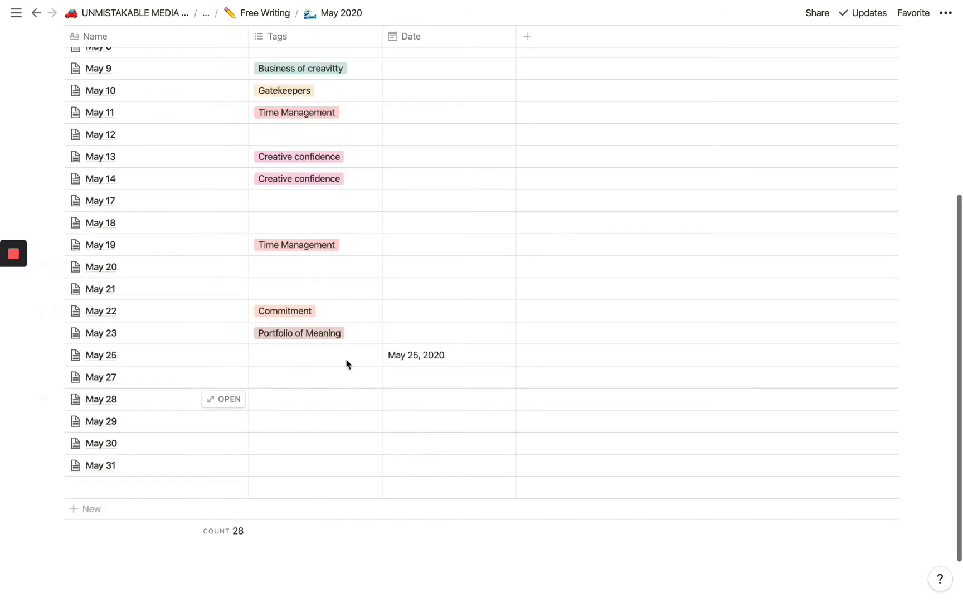
pyautogui.scroll(12, 329, 332)
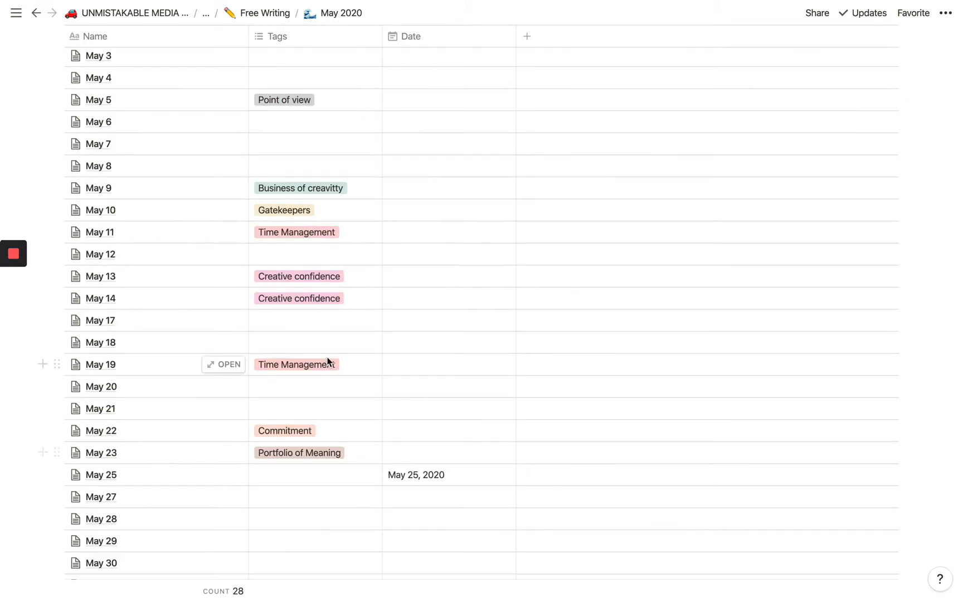
pyautogui.scroll(1, 322, 337)
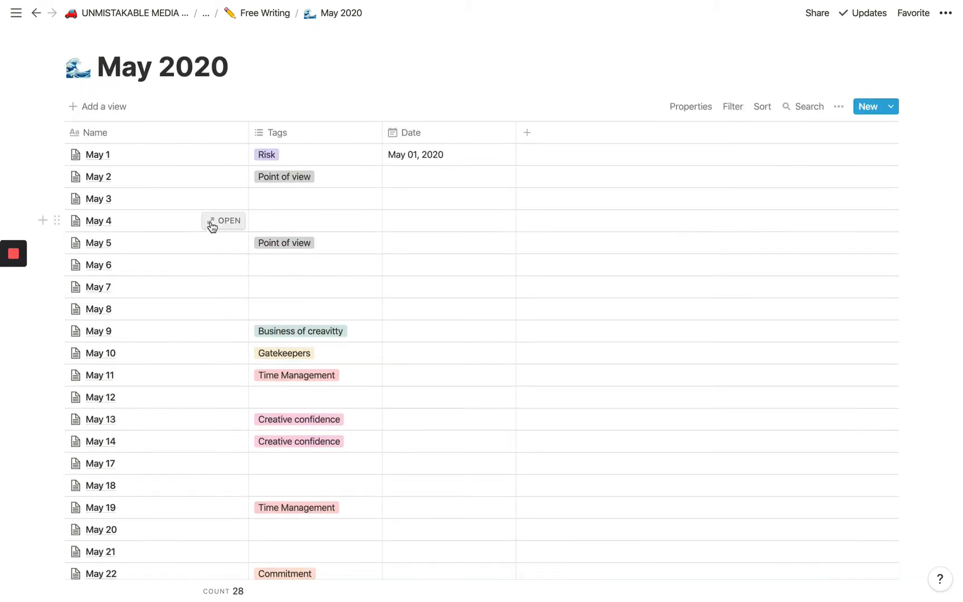
pyautogui.scroll(-1, 235, 267)
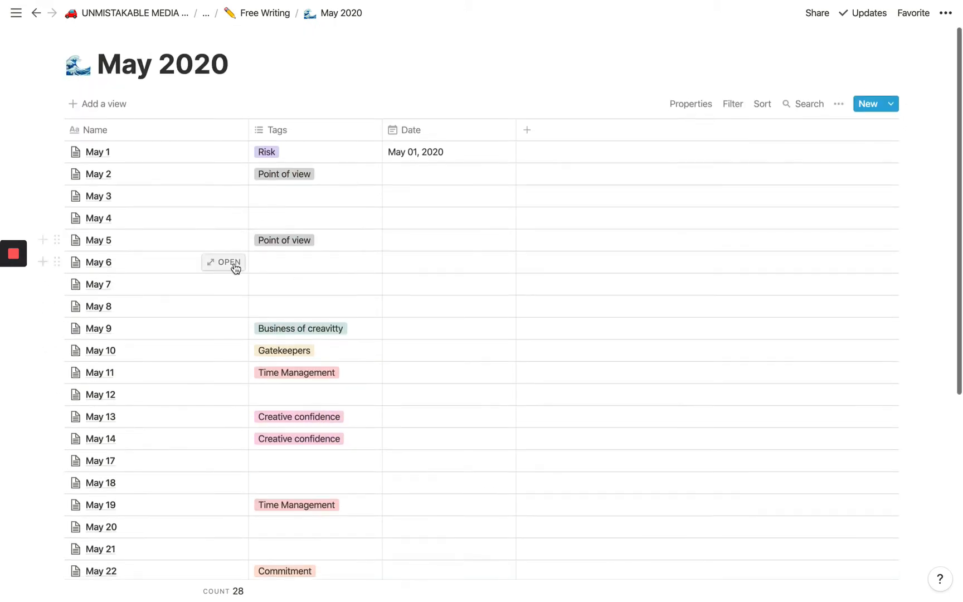
# Add a sub-page titled July 2020 beneath June 2020 on the Free Writing page
pyautogui.click(256, 12)
pyautogui.scroll(-2, 301, 279)
pyautogui.click(308, 434)
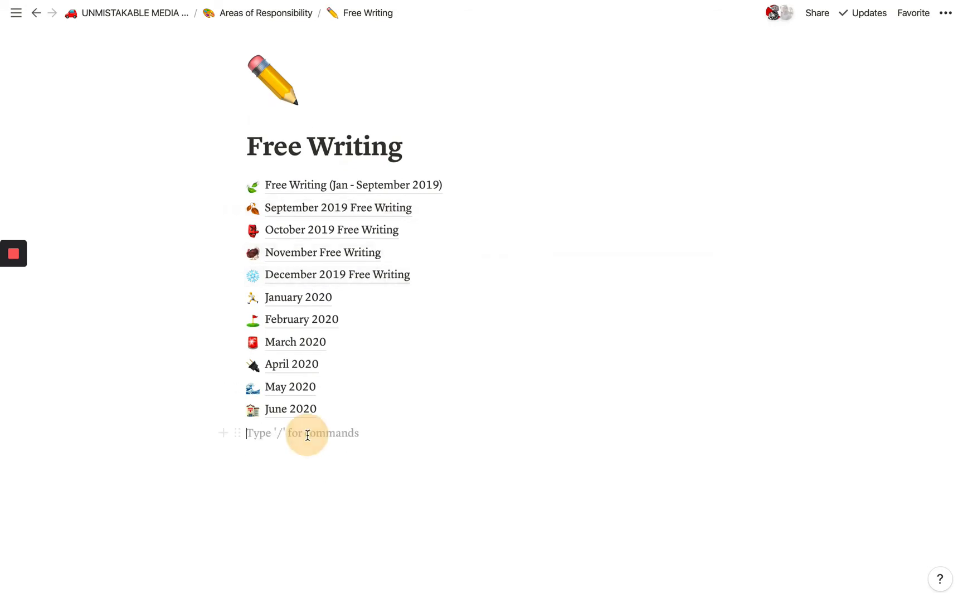
pyautogui.press('Return')
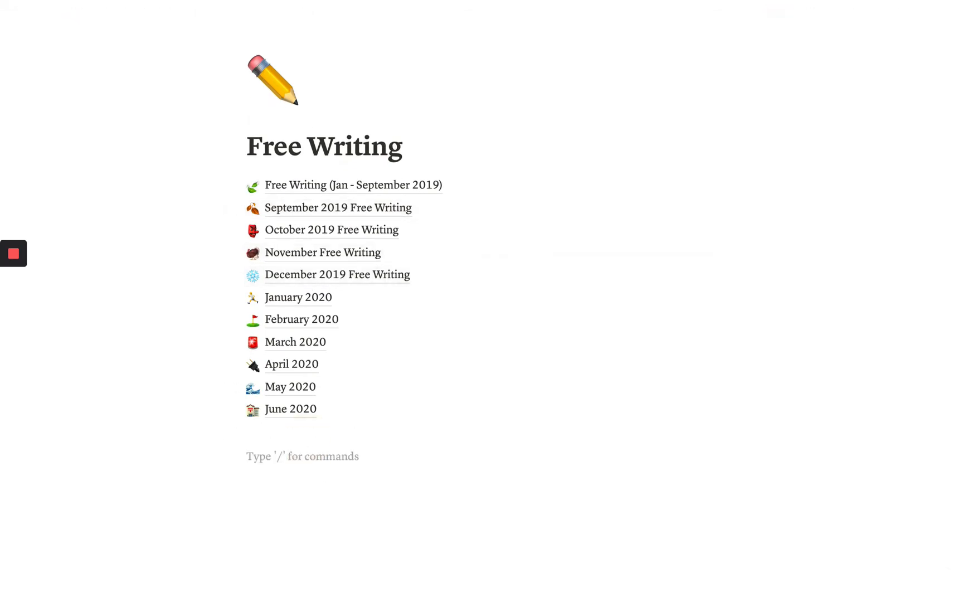
pyautogui.press('BackSpace')
pyautogui.write('/page')
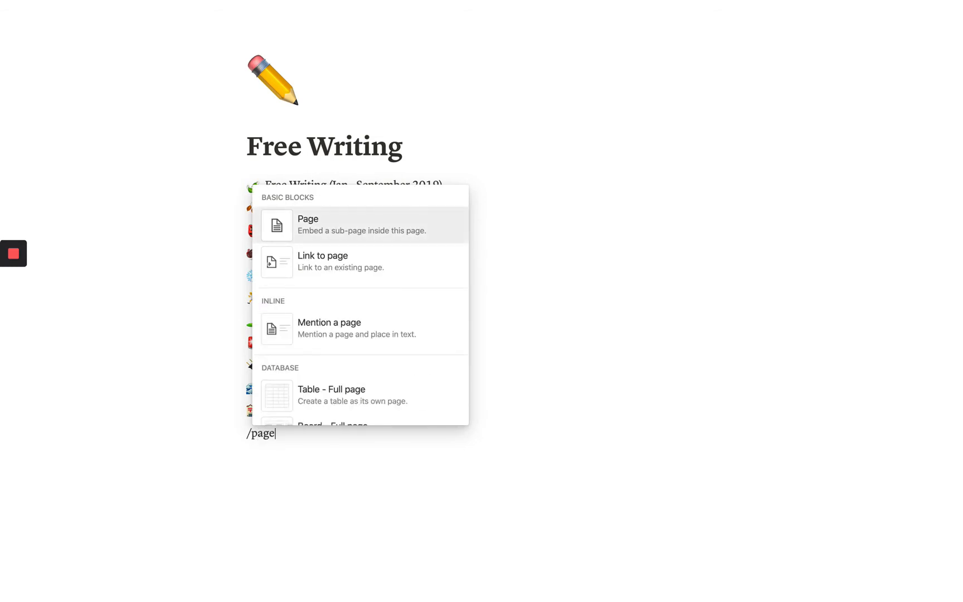
pyautogui.press('Return')
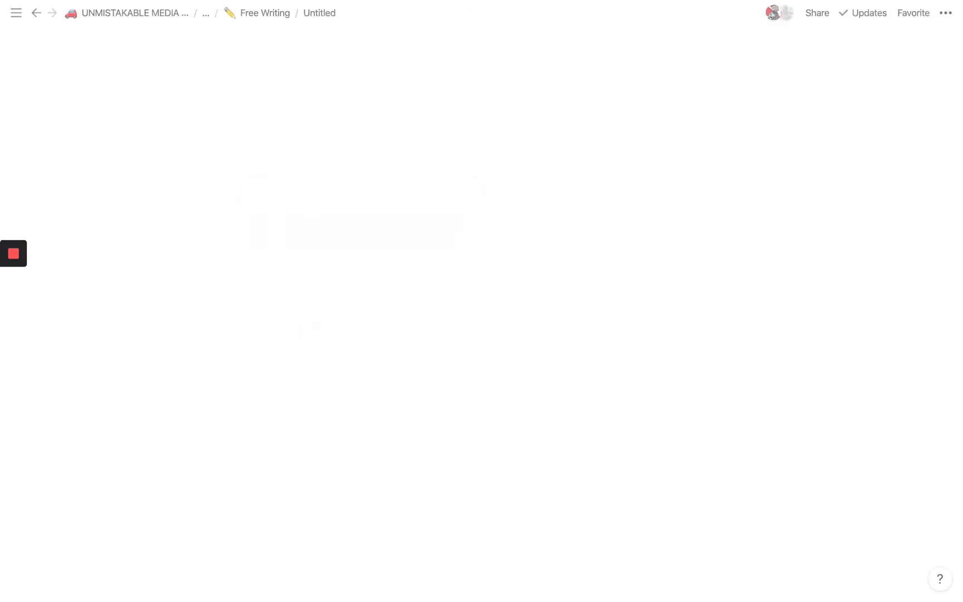
pyautogui.write('July 2020')
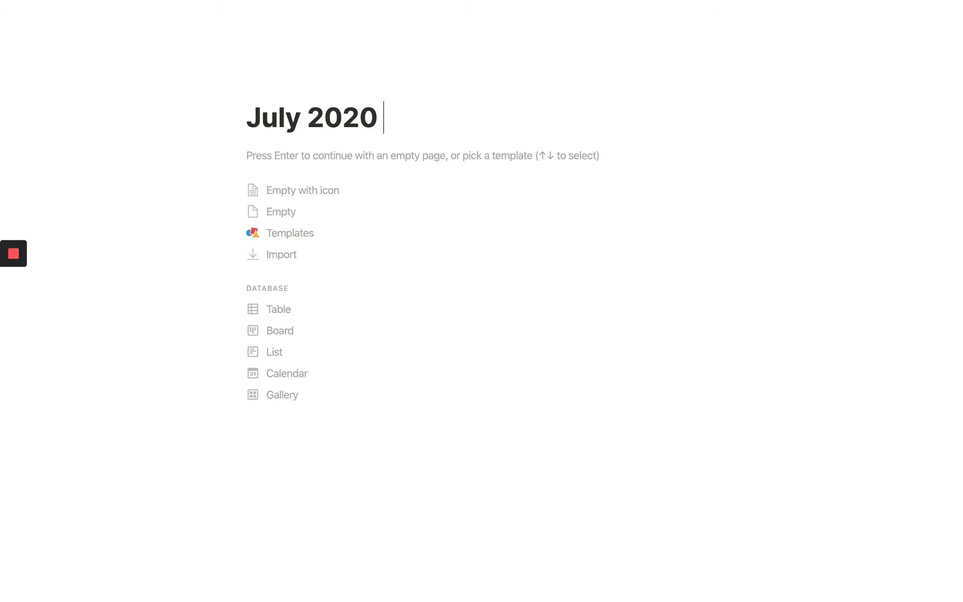
# Insert an inline table in the body of the July 2020 page
pyautogui.click(296, 156)
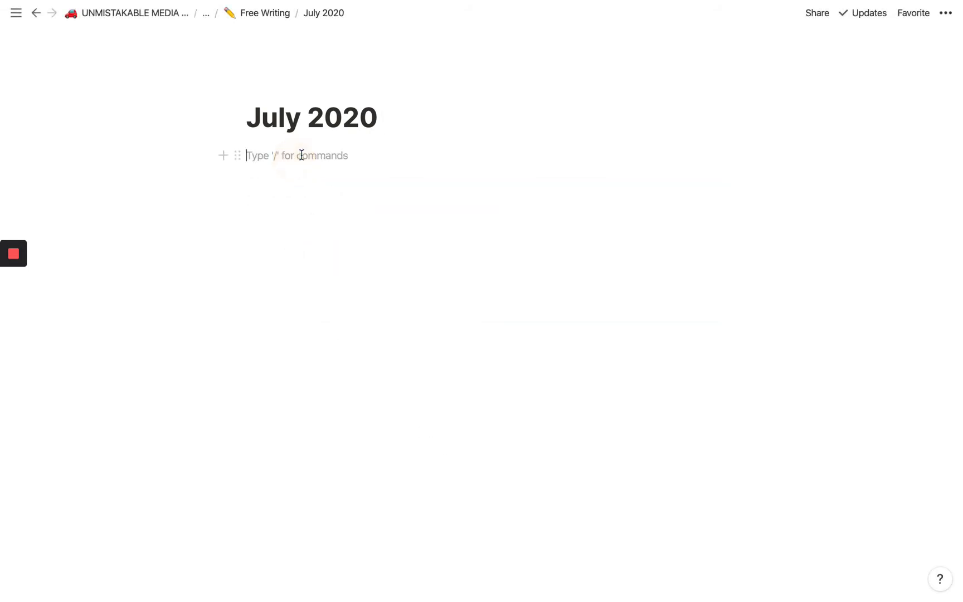
pyautogui.press('Return')
pyautogui.write('.ta')
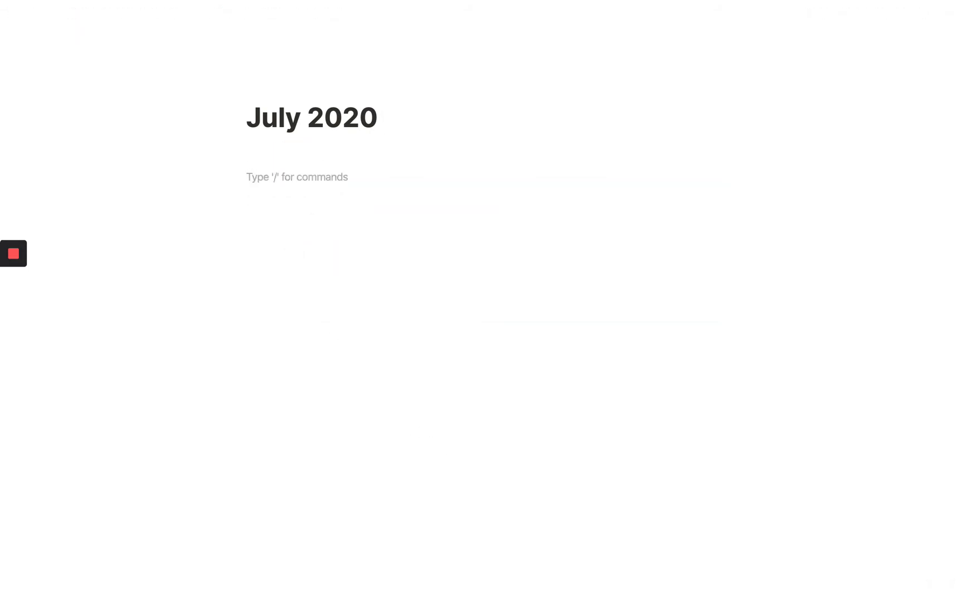
pyautogui.write('/table')
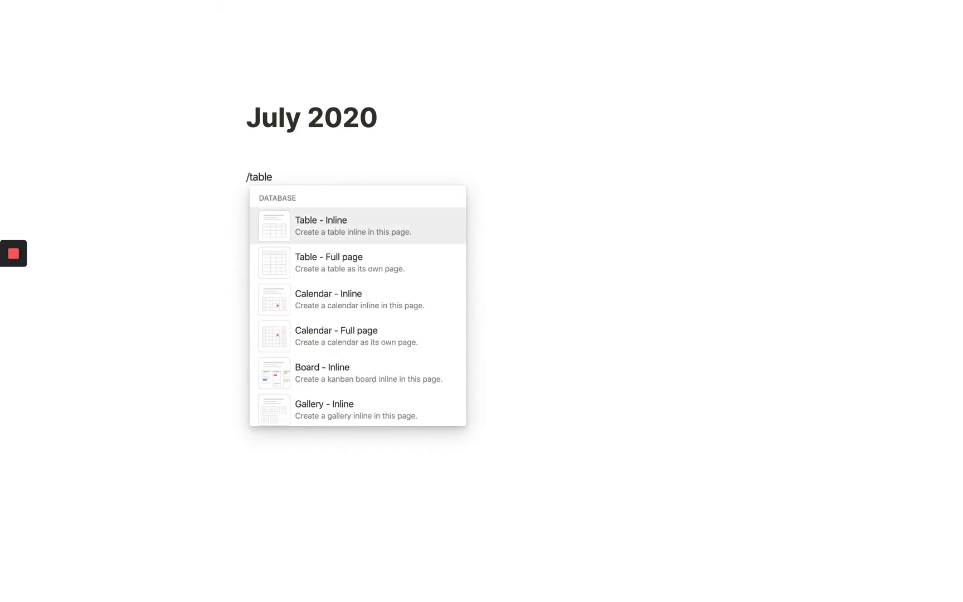
pyautogui.press('Return')
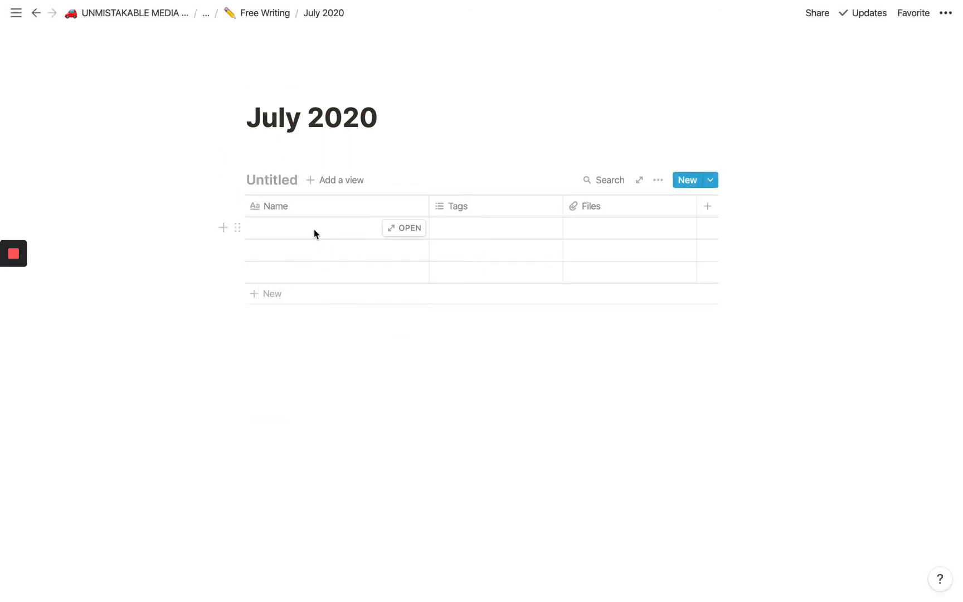
# Change the property type of the new table's Files column to Date
pyautogui.click(324, 229)
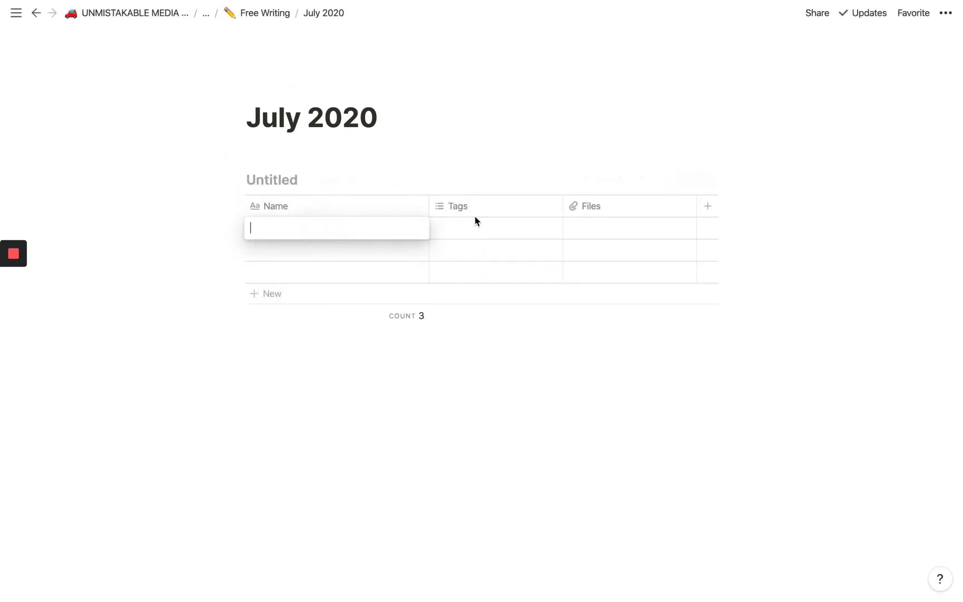
pyautogui.click(611, 206)
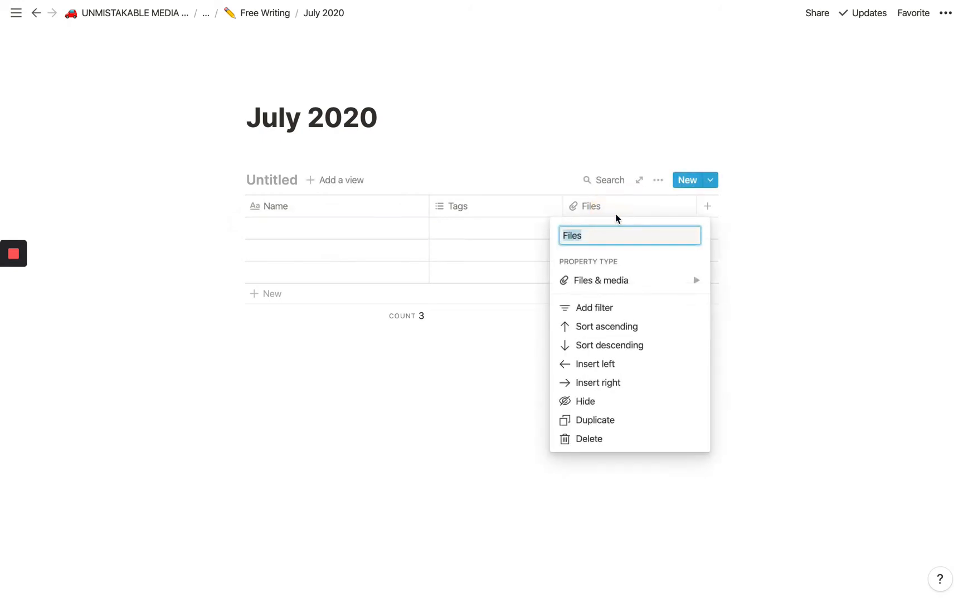
pyautogui.moveTo(642, 283)
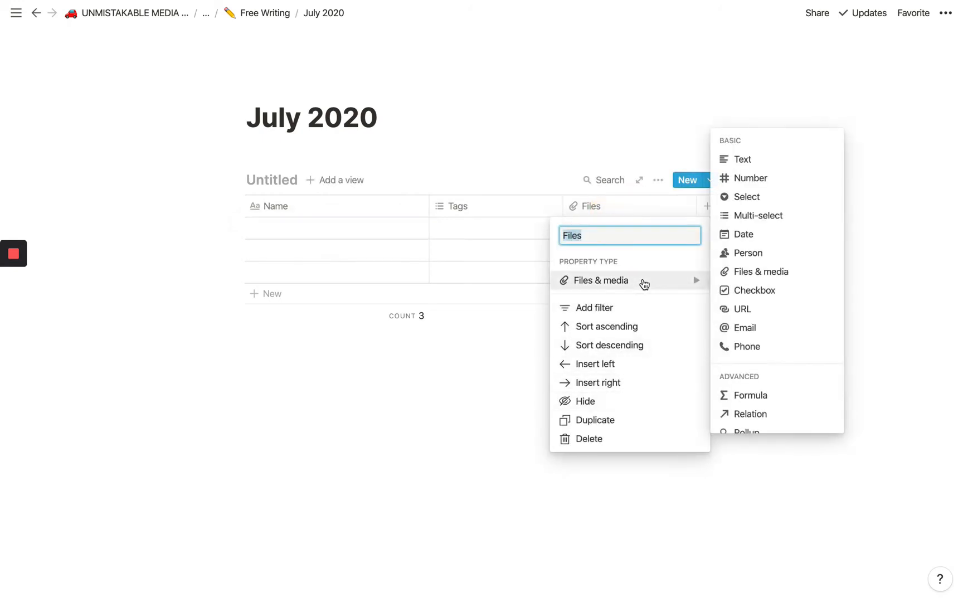
pyautogui.click(750, 234)
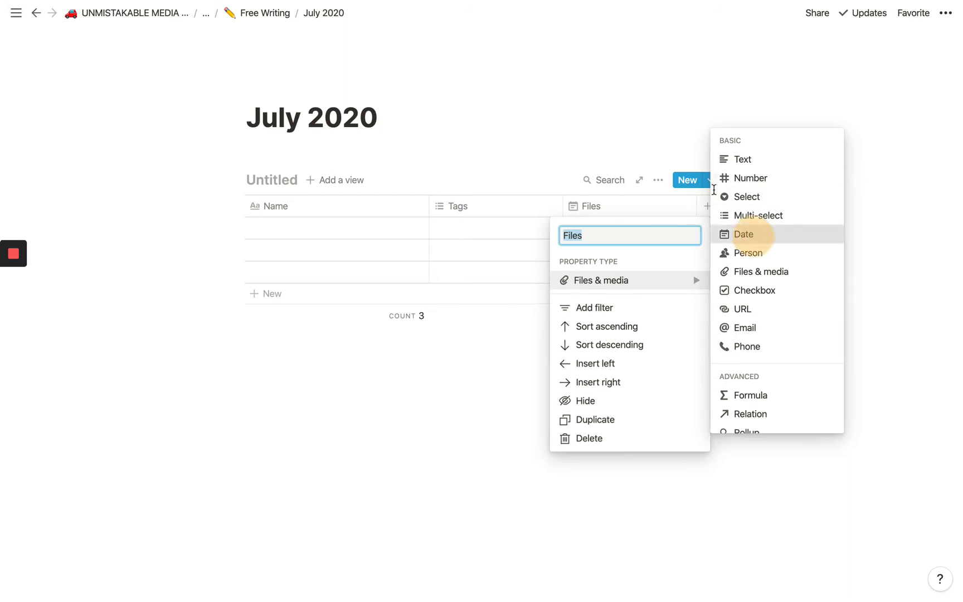
# Name the first entry in the table July 1
pyautogui.click(328, 229)
pyautogui.write('July 1')
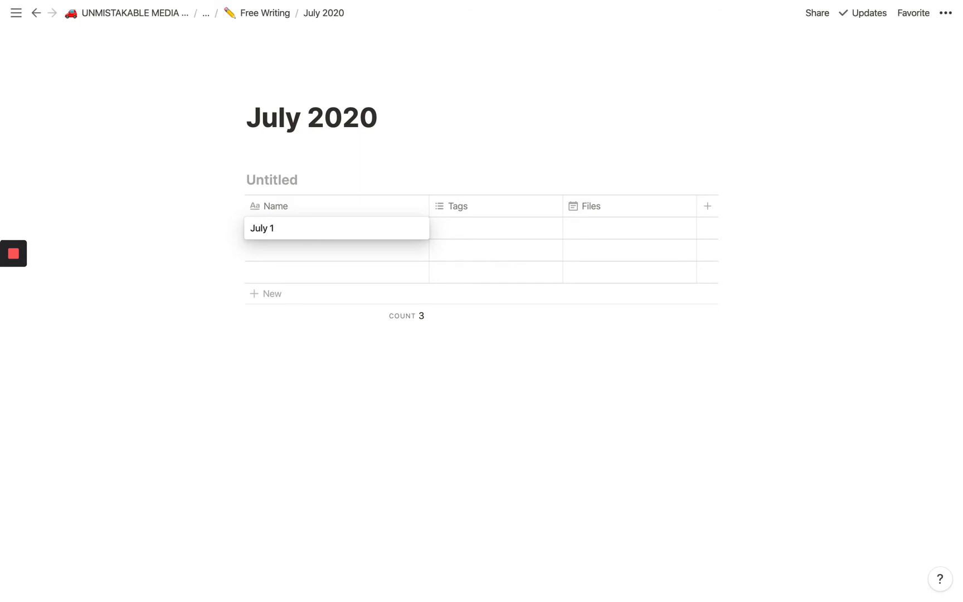
pyautogui.press('Return')
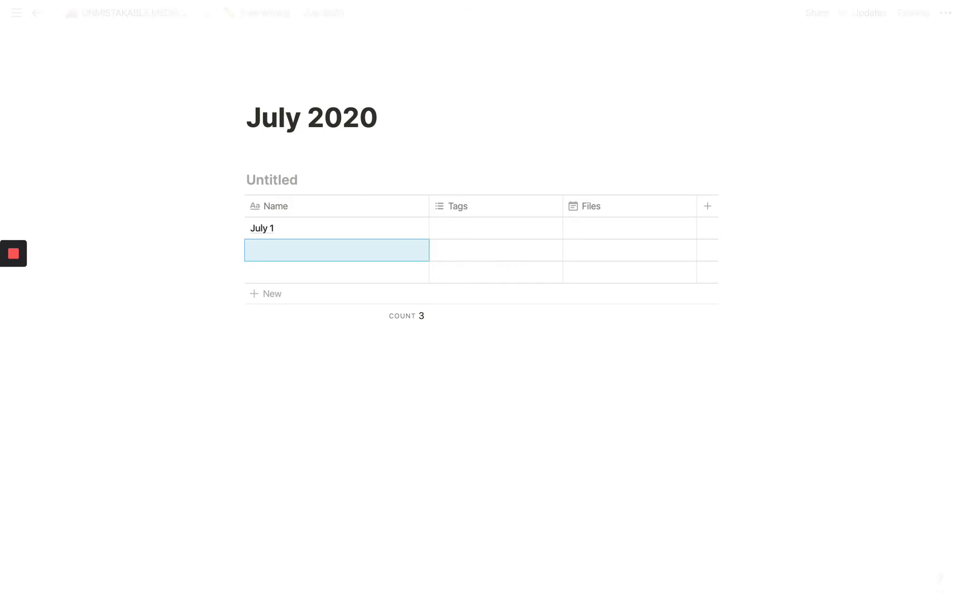
# In the July 1 entry, rename the Files property to Date and start an empty page body
pyautogui.click(408, 229)
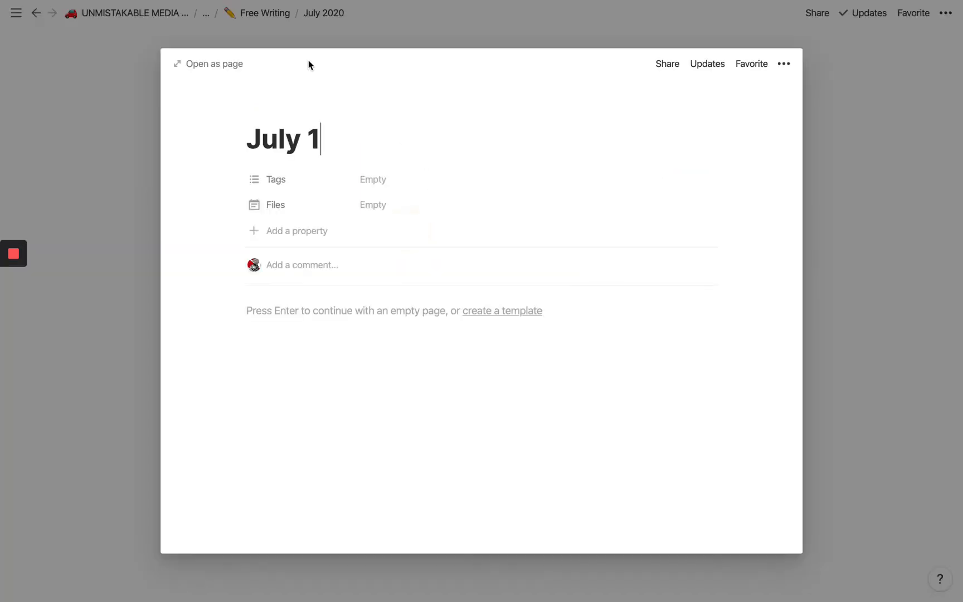
pyautogui.click(286, 204)
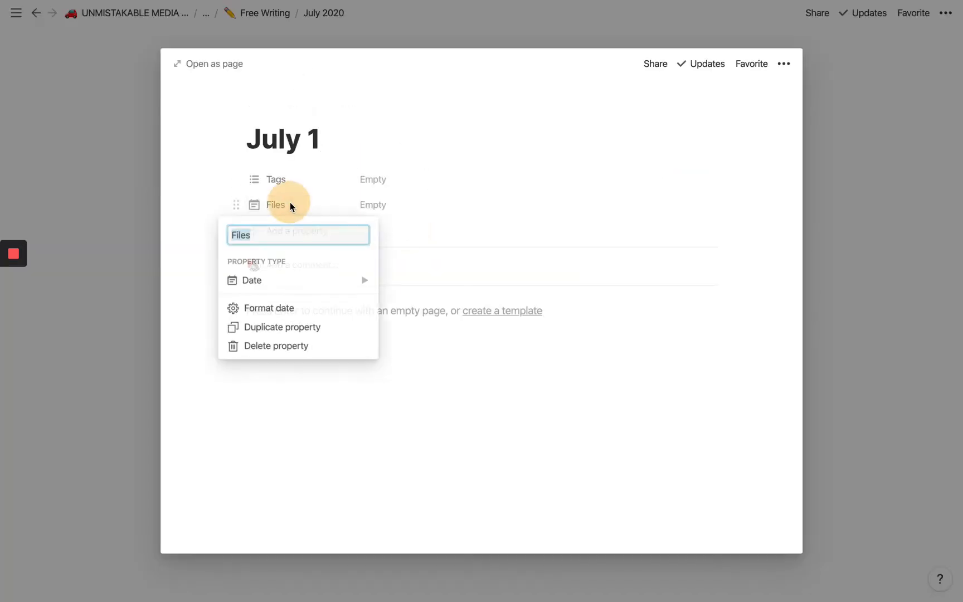
pyautogui.write('Date')
pyautogui.press('Return')
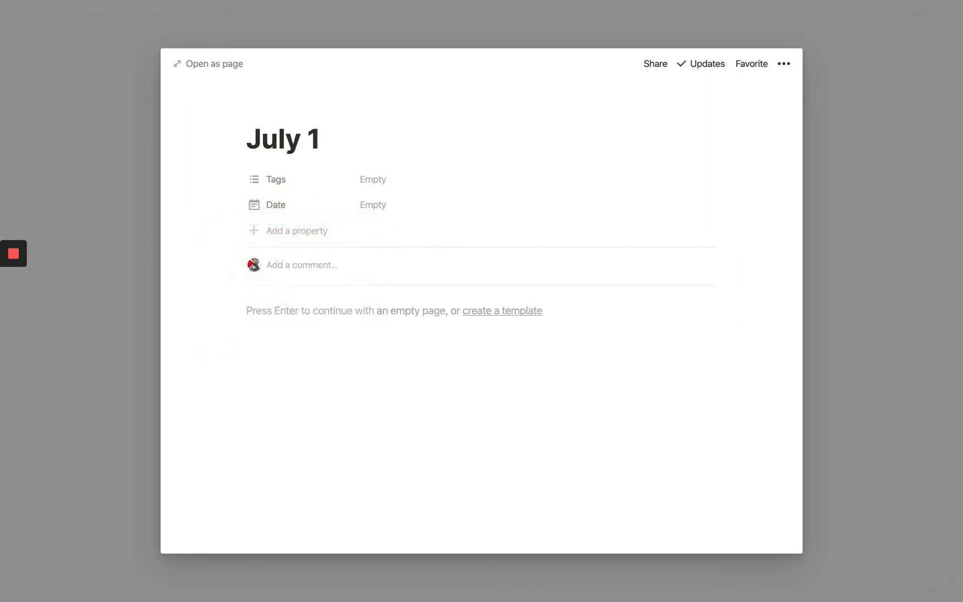
pyautogui.click(377, 372)
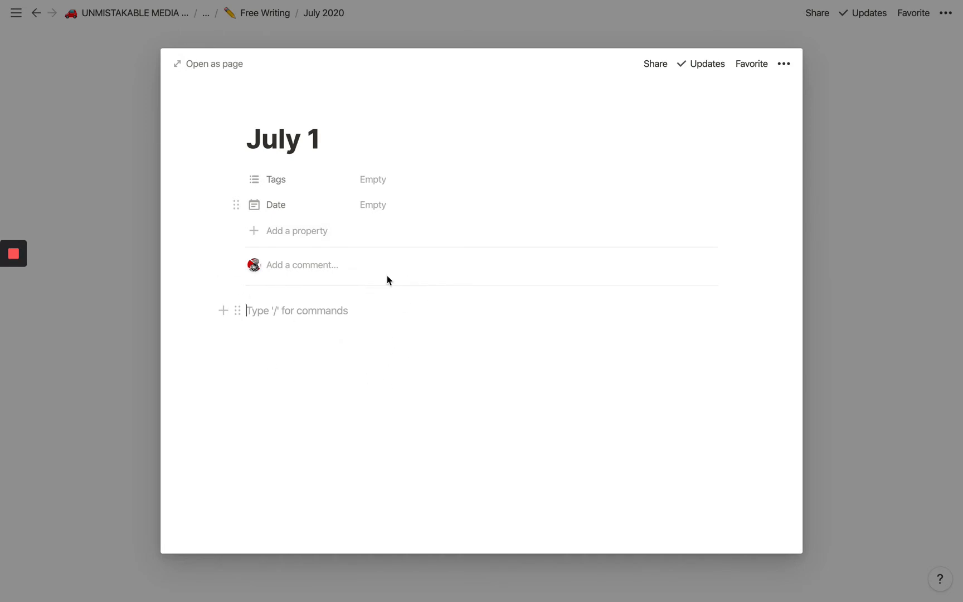
pyautogui.click(138, 148)
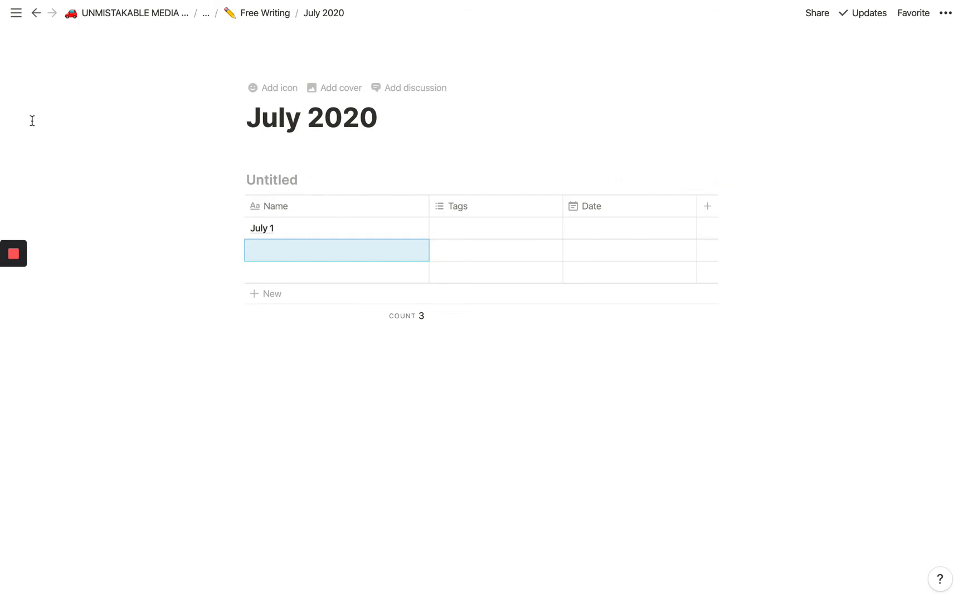
# Open the Editorial Calendar page from the workspace favorites
pyautogui.moveTo(3, 129)
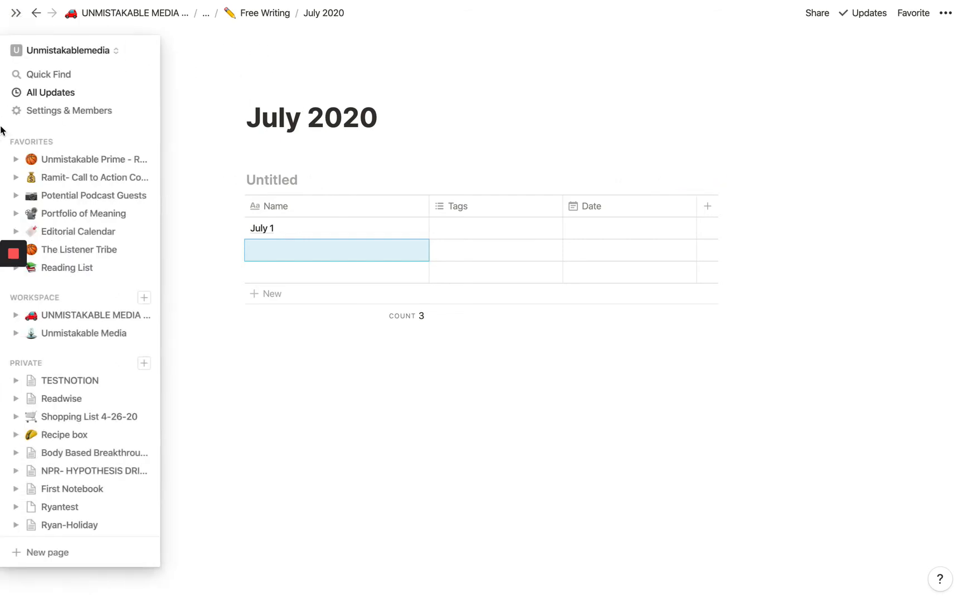
pyautogui.click(93, 241)
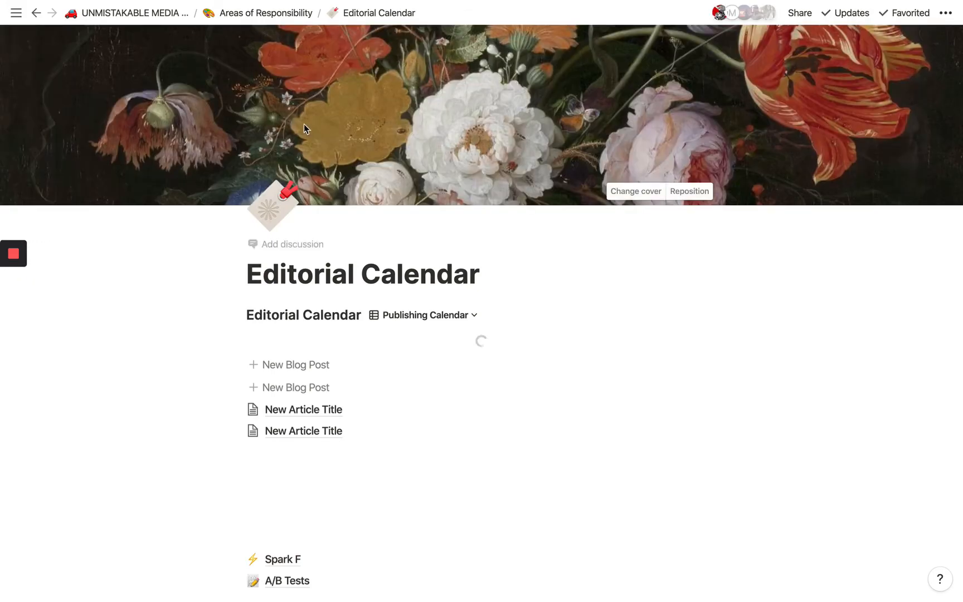
# Examine the Publishing Calendar's articles and workflow columns, including the Status options available for the first named article
pyautogui.scroll(-3, 484, 293)
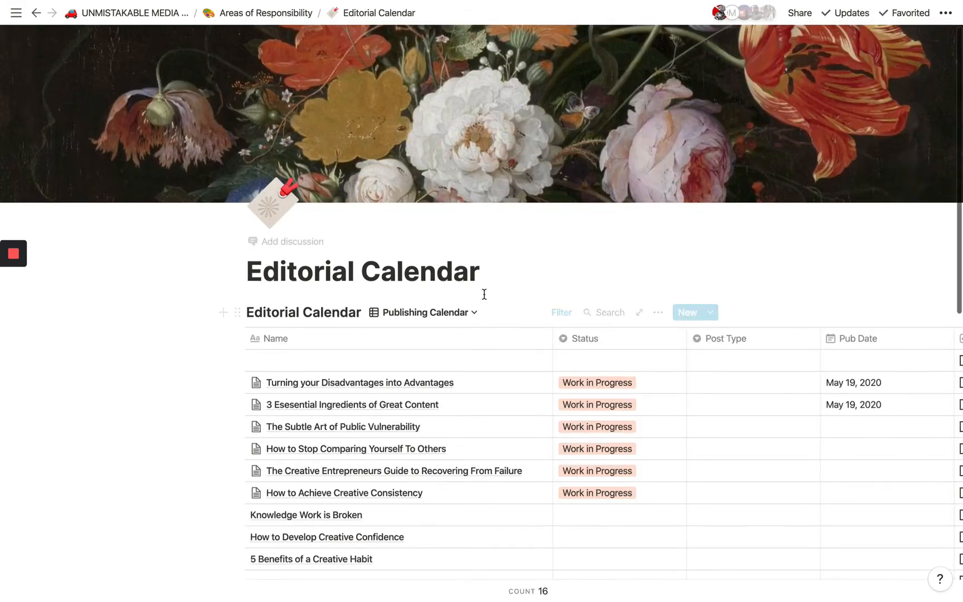
pyautogui.scroll(-2, 482, 291)
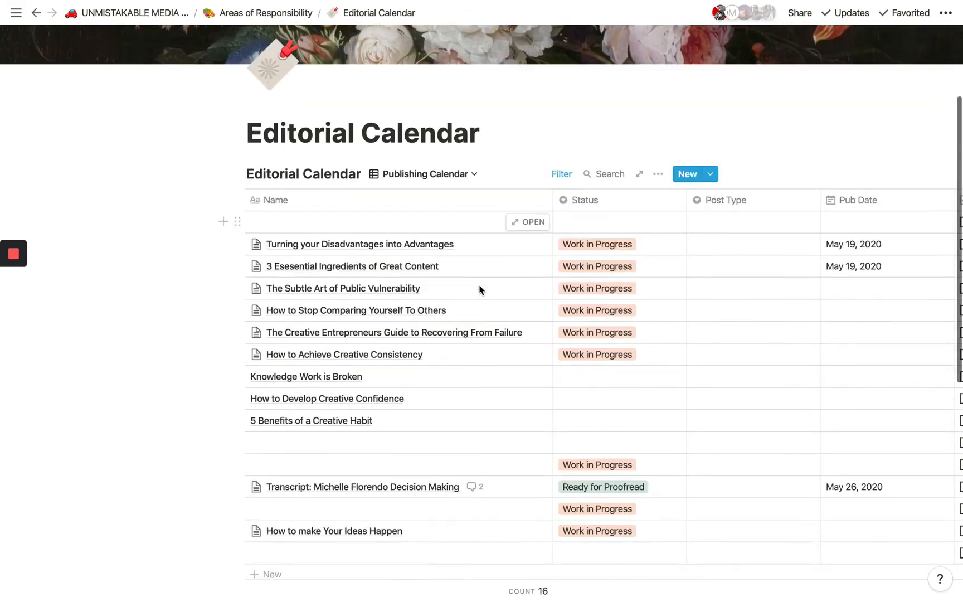
pyautogui.click(629, 377)
pyautogui.press('Escape')
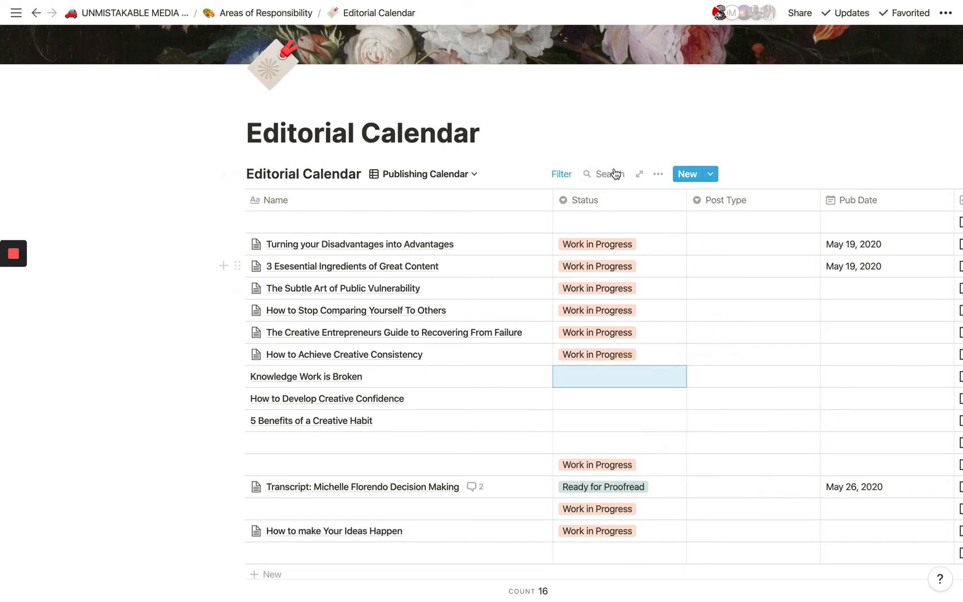
pyautogui.press('Left')
pyautogui.press('Left')
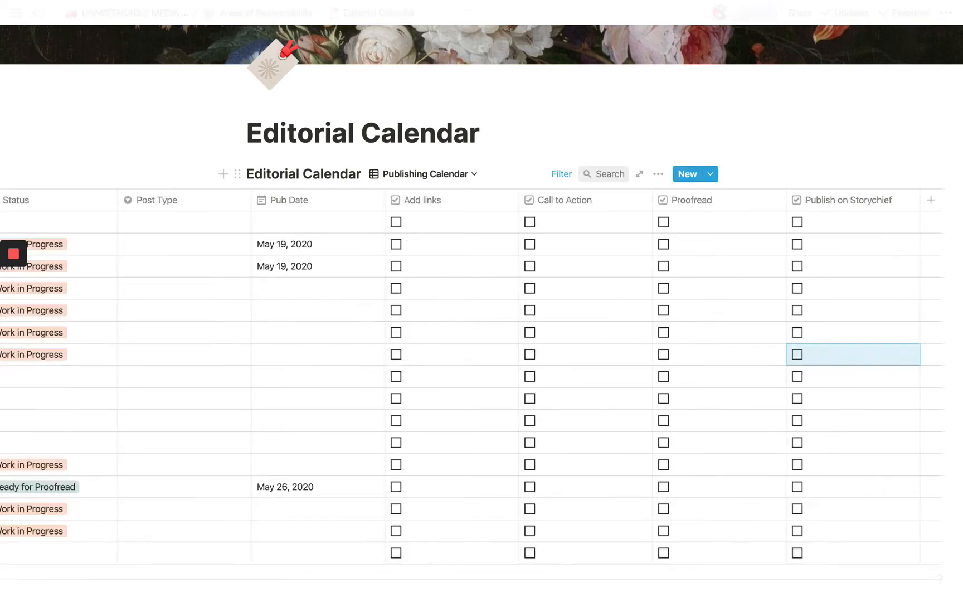
pyautogui.press('Right')
pyautogui.press('Right')
pyautogui.press('Right')
pyautogui.press('Right')
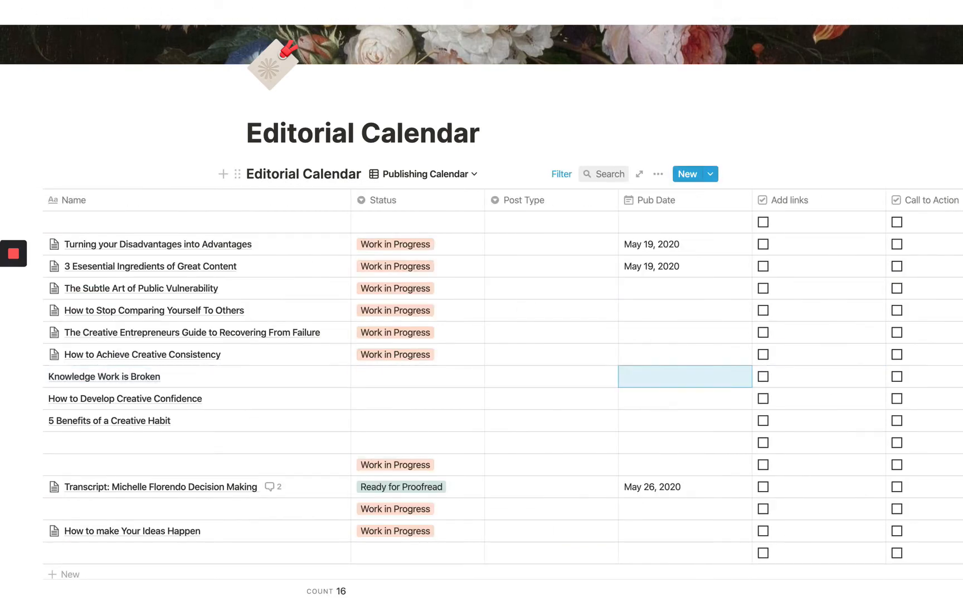
pyautogui.press('Left')
pyautogui.press('Left')
pyautogui.press('Left')
pyautogui.press('Right')
pyautogui.press('Right')
pyautogui.press('Right')
pyautogui.press('Left')
pyautogui.press('Left')
pyautogui.press('Down')
pyautogui.press('Down')
pyautogui.press('Down')
pyautogui.press('Right')
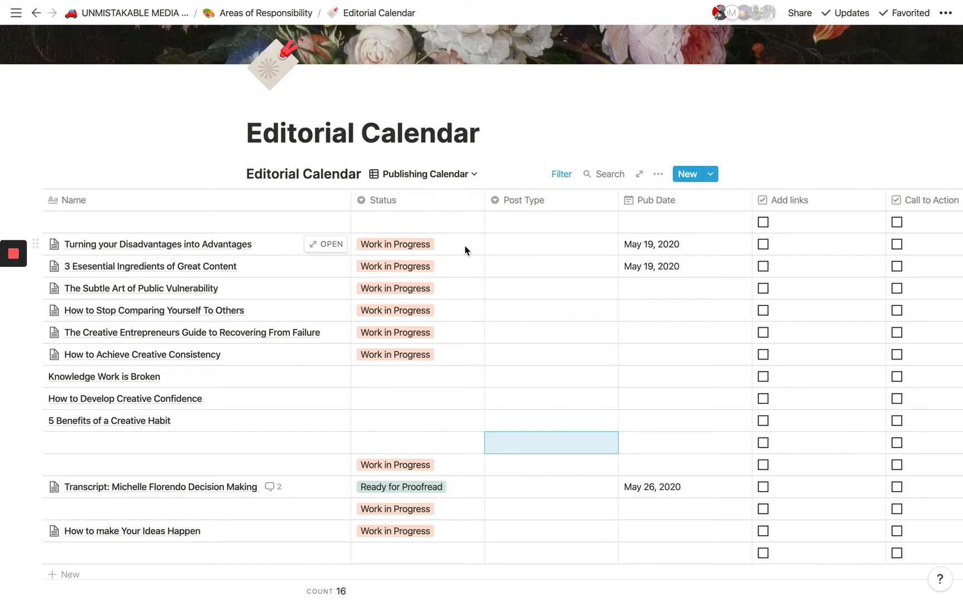
pyautogui.click(451, 244)
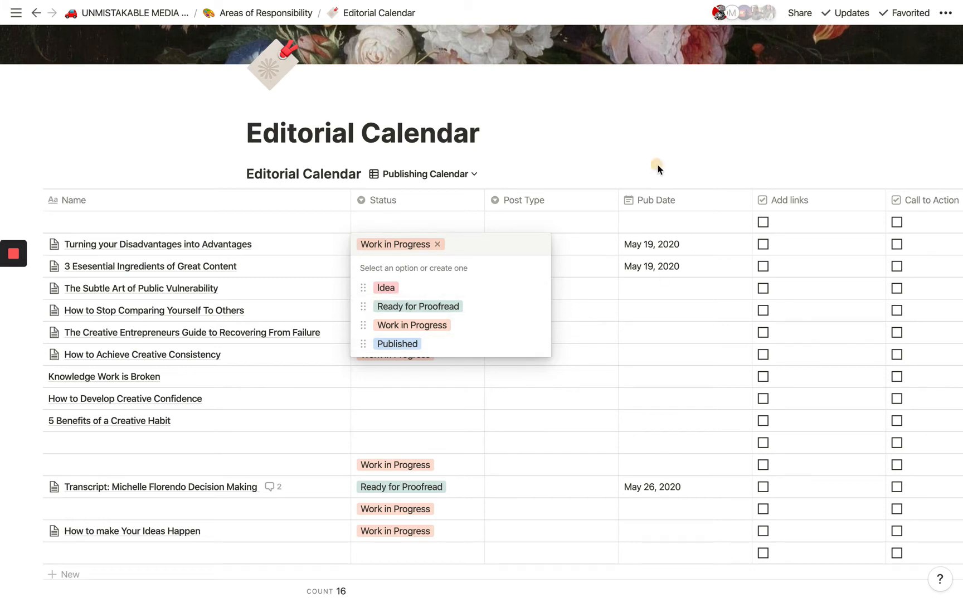
pyautogui.press('Escape')
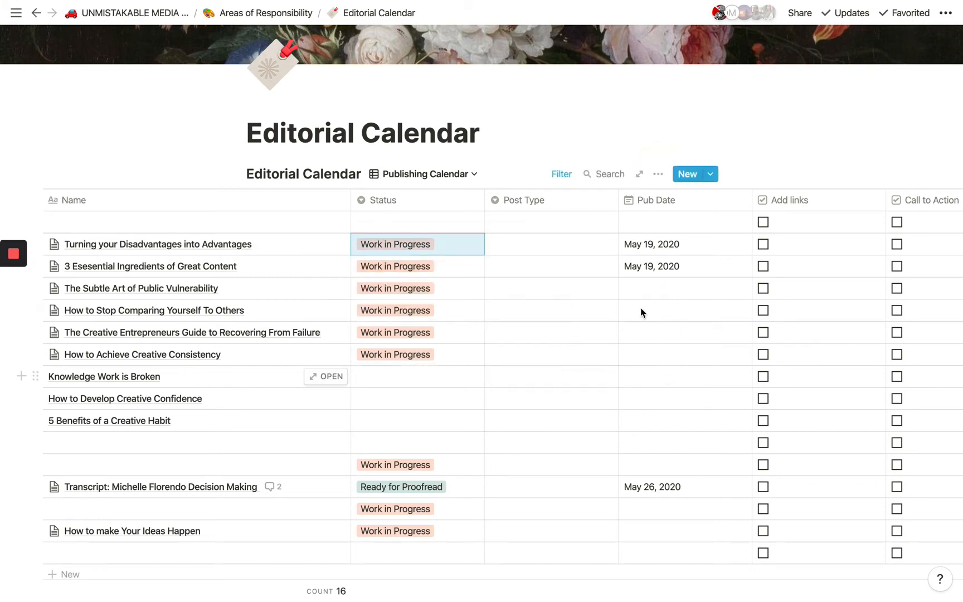
# Remove both Status filters, Is not Published and Is not Idea, from the Publishing Calendar view
pyautogui.scroll(-2, 663, 295)
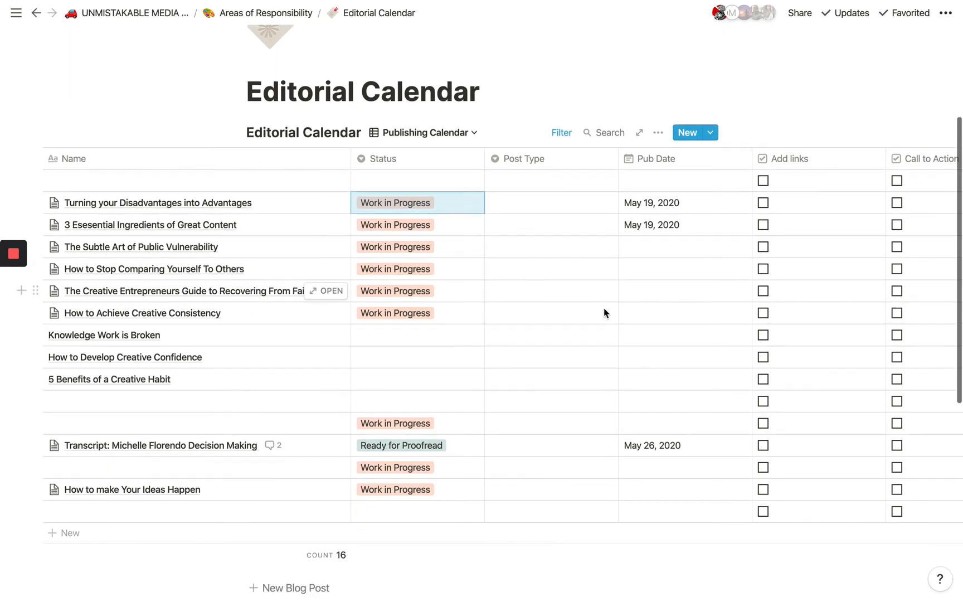
pyautogui.click(568, 136)
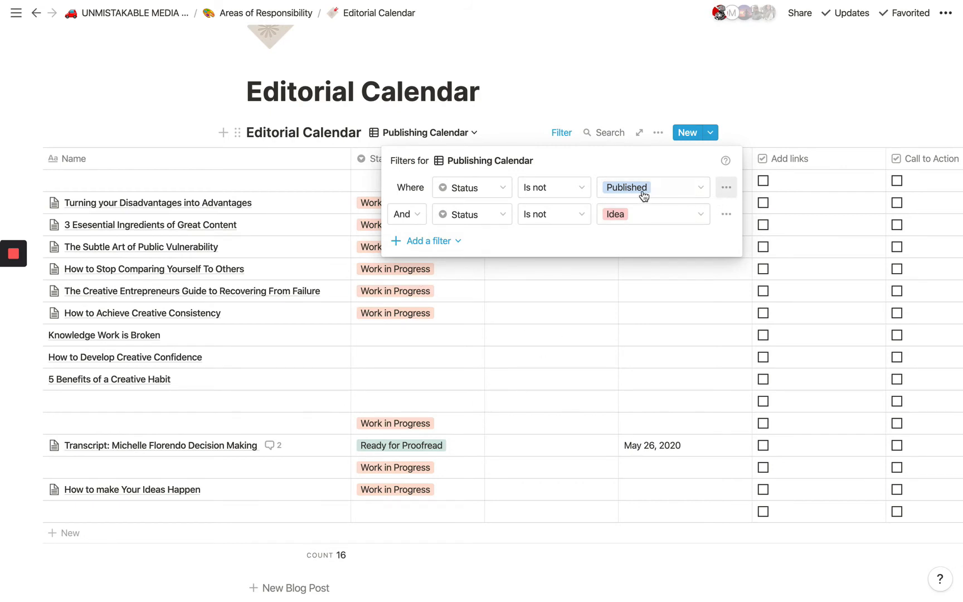
pyautogui.click(723, 189)
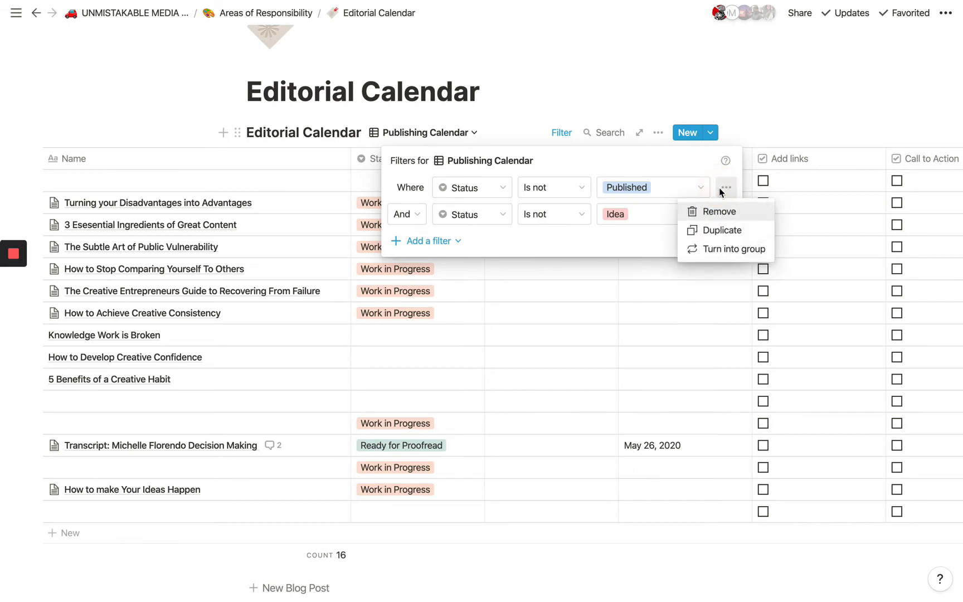
pyautogui.click(712, 215)
pyautogui.click(722, 187)
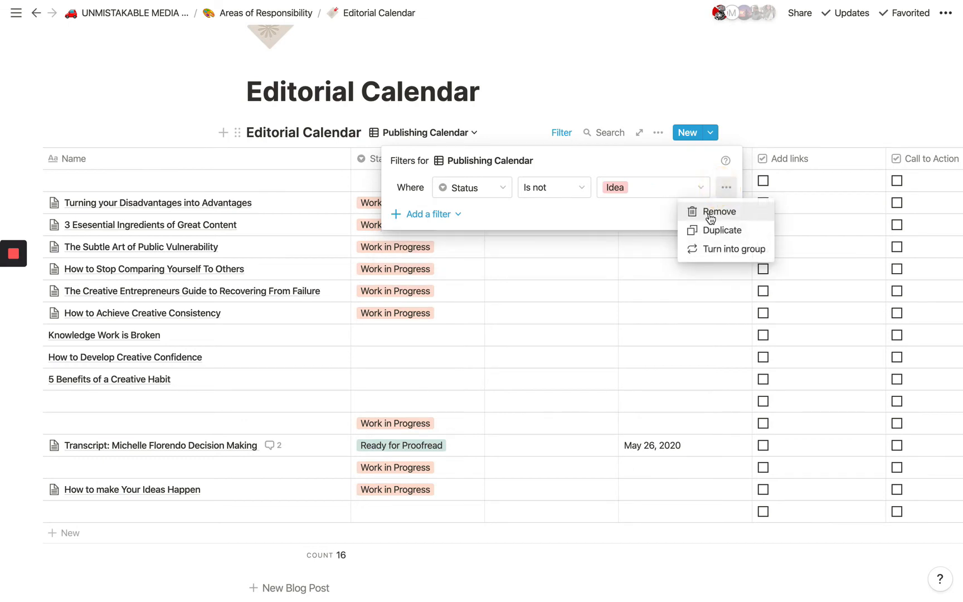
pyautogui.click(714, 213)
pyautogui.click(178, 143)
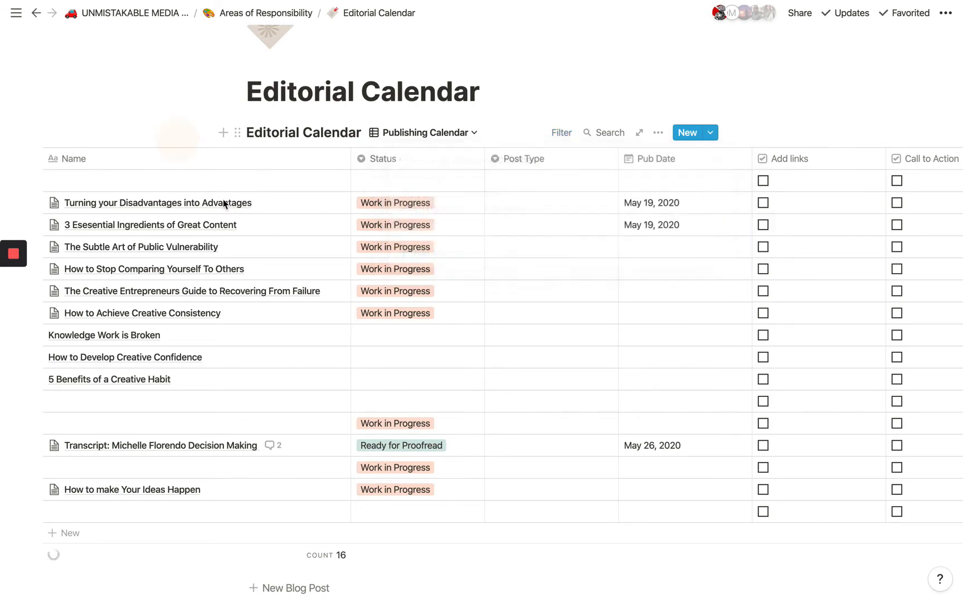
# Look through the unfiltered list of articles, including the older posts published in 2019
pyautogui.scroll(-20, 249, 389)
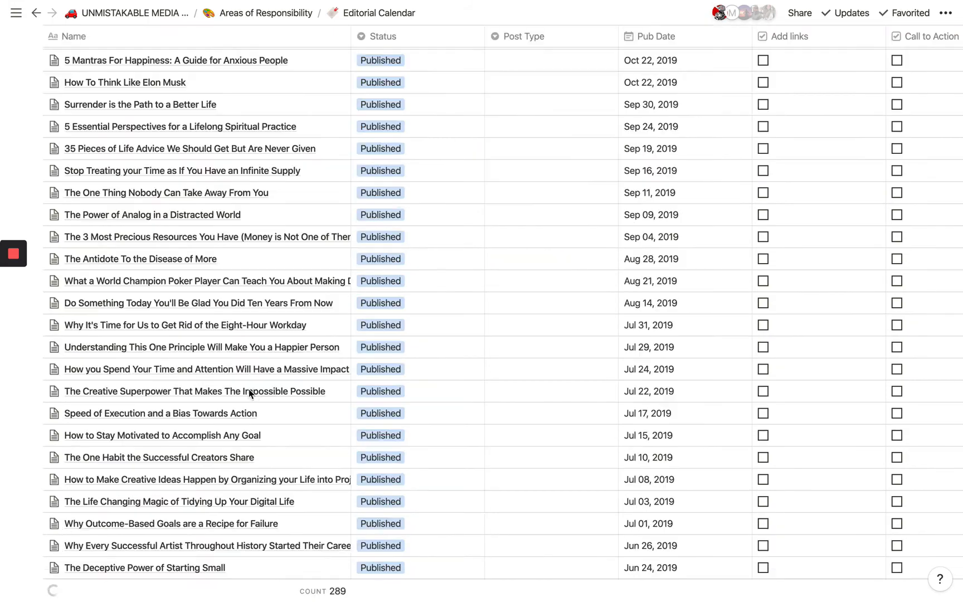
pyautogui.scroll(-8, 267, 368)
pyautogui.scroll(5, 268, 365)
pyautogui.scroll(-9, 272, 361)
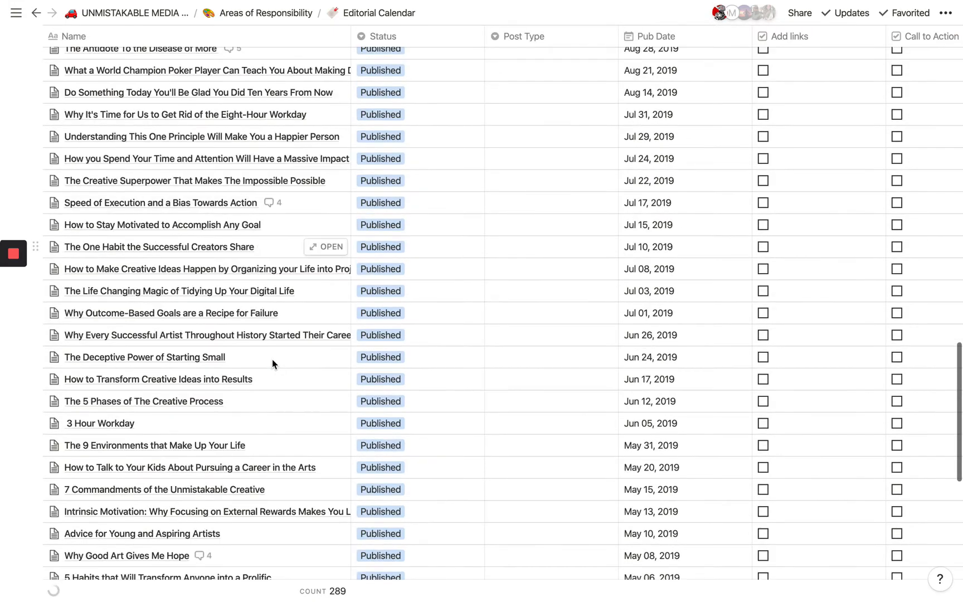
pyautogui.scroll(8, 274, 358)
pyautogui.scroll(20, 274, 359)
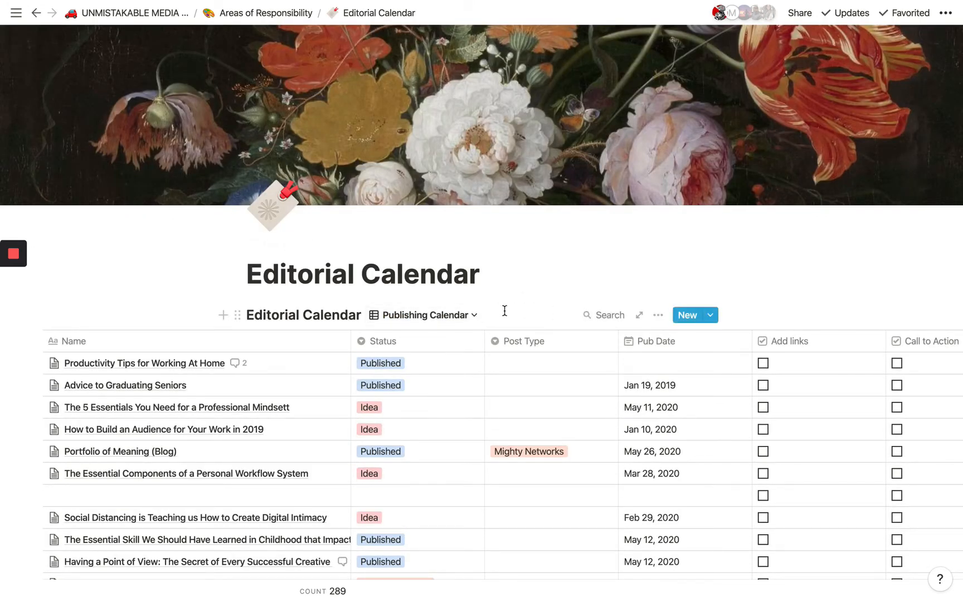
# Add a filter group to the Publishing Calendar that shows only entries whose Status is Work in Progress
pyautogui.click(660, 316)
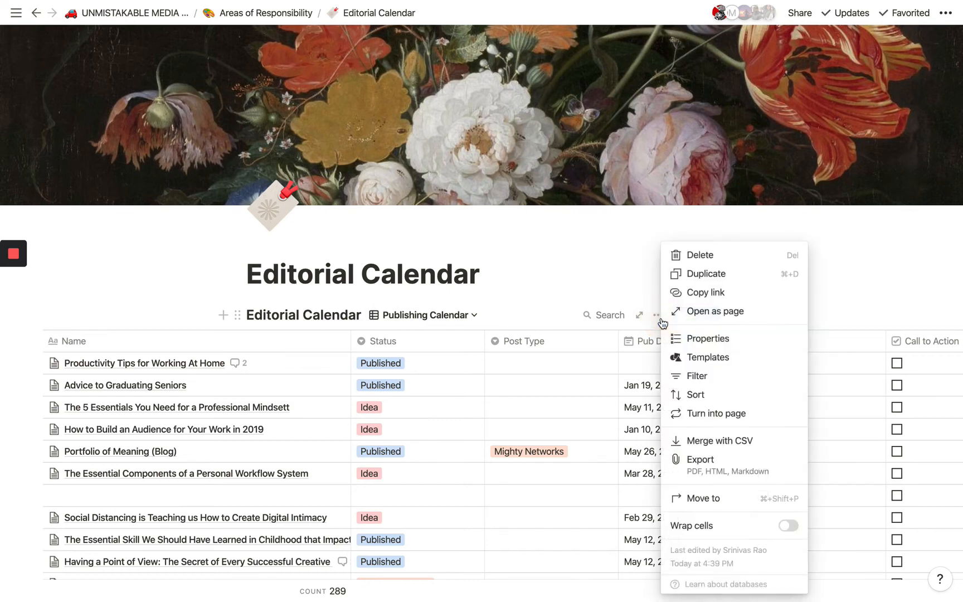
pyautogui.click(696, 376)
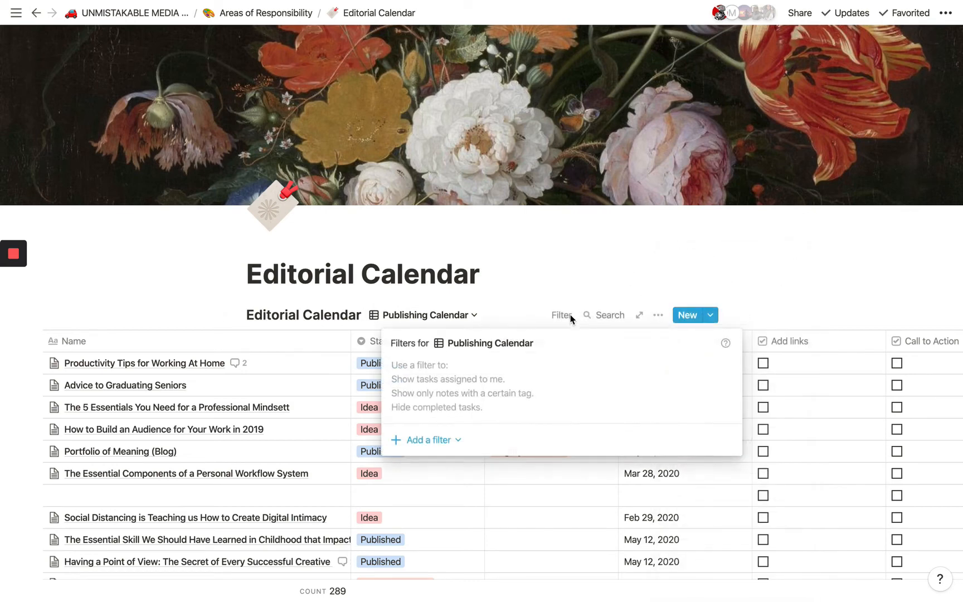
pyautogui.click(438, 440)
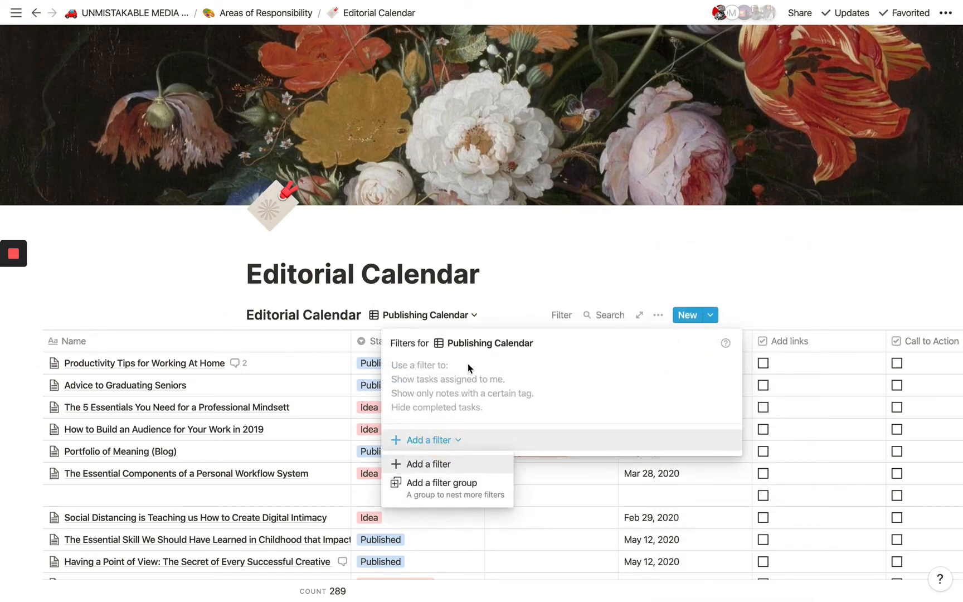
pyautogui.click(443, 483)
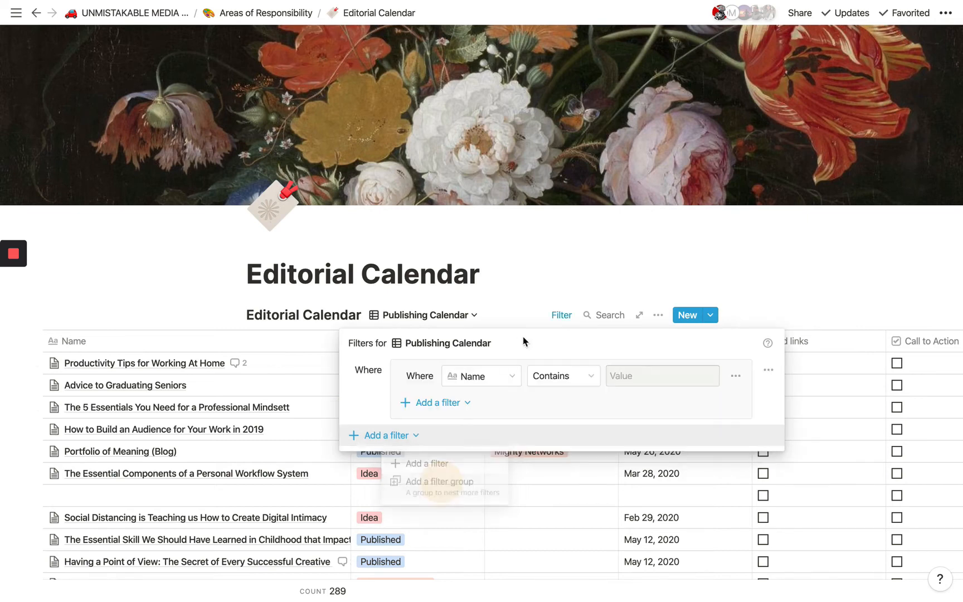
pyautogui.click(477, 378)
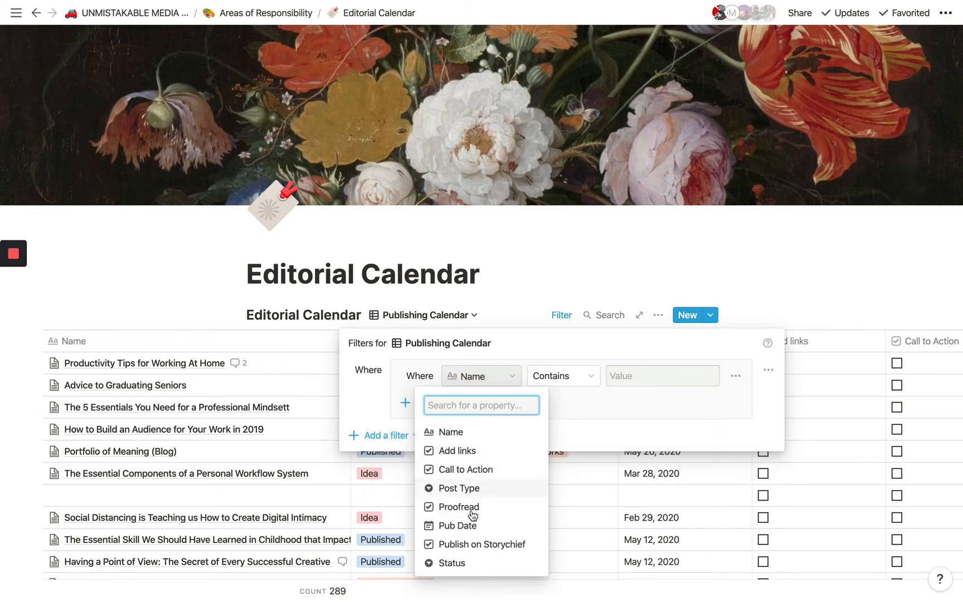
pyautogui.click(473, 562)
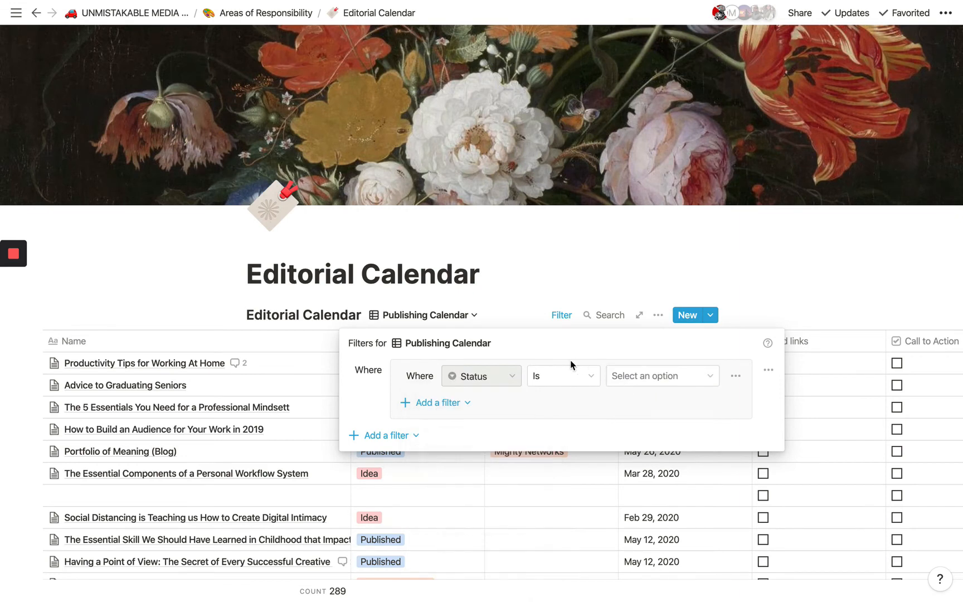
pyautogui.click(659, 376)
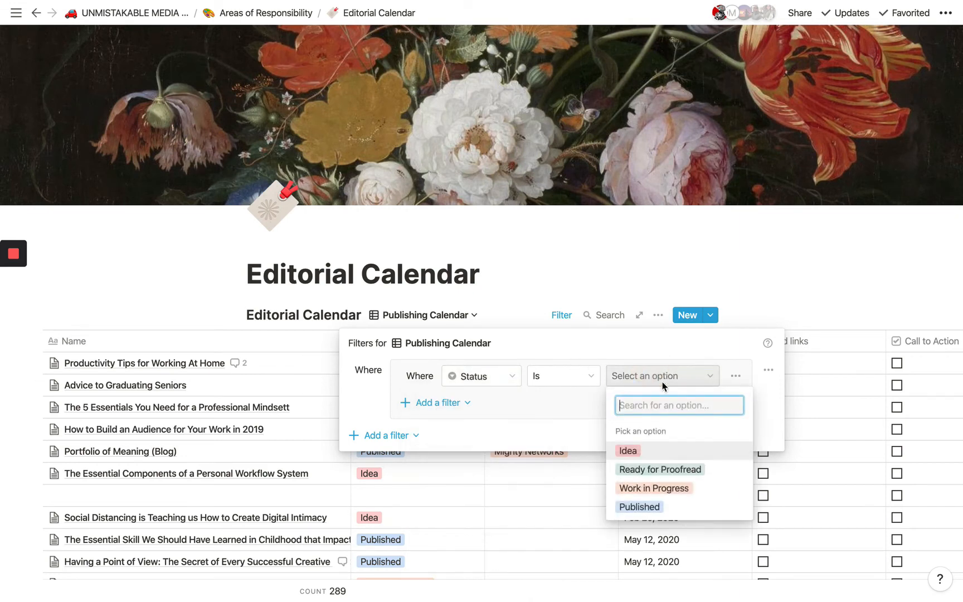
pyautogui.click(671, 489)
pyautogui.click(222, 532)
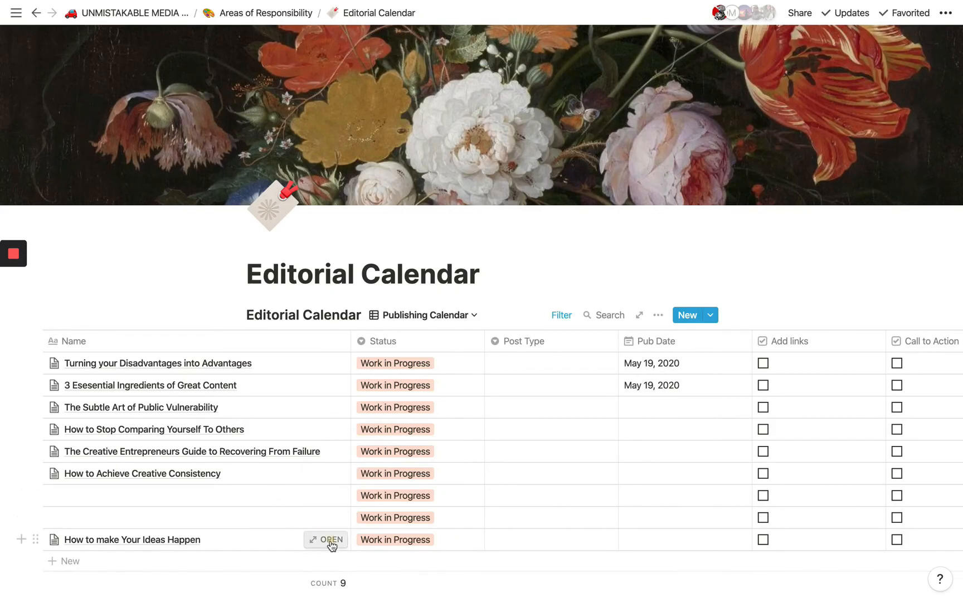
# Open the How to make Your Ideas Happen article as a full page and review its properties, outline tables and sharing settings
pyautogui.click(327, 541)
pyautogui.click(225, 64)
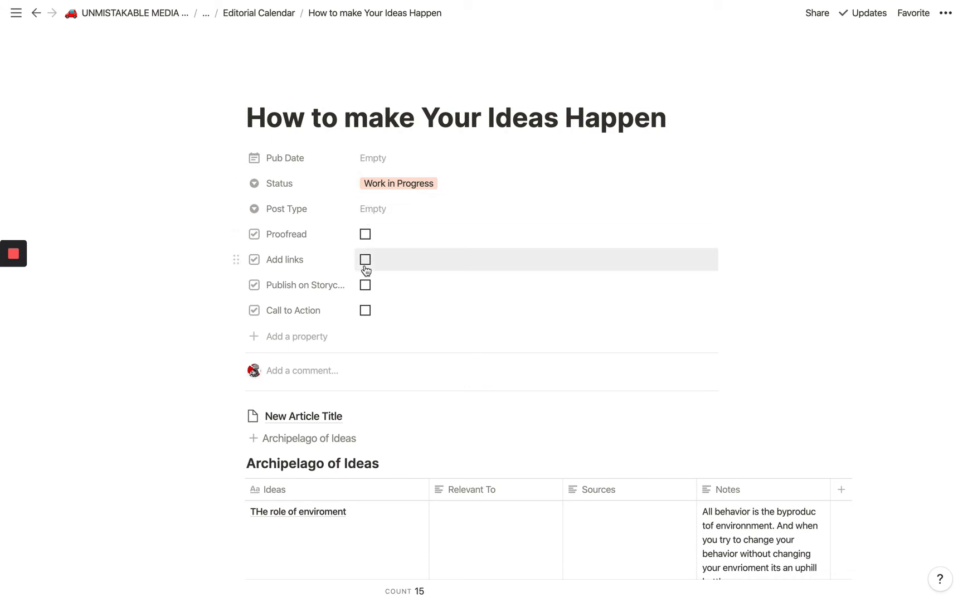
pyautogui.scroll(-1, 365, 262)
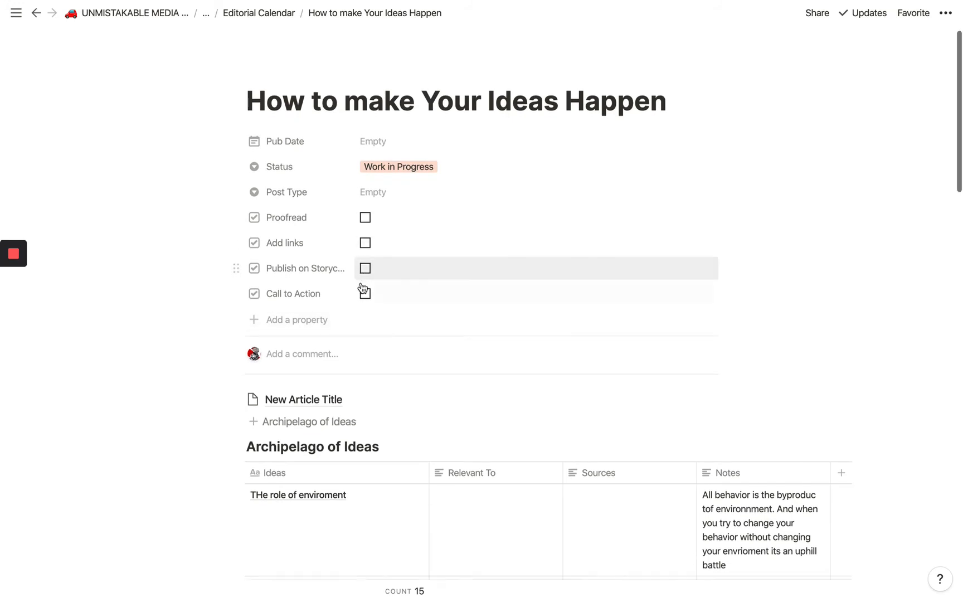
pyautogui.scroll(-20, 363, 288)
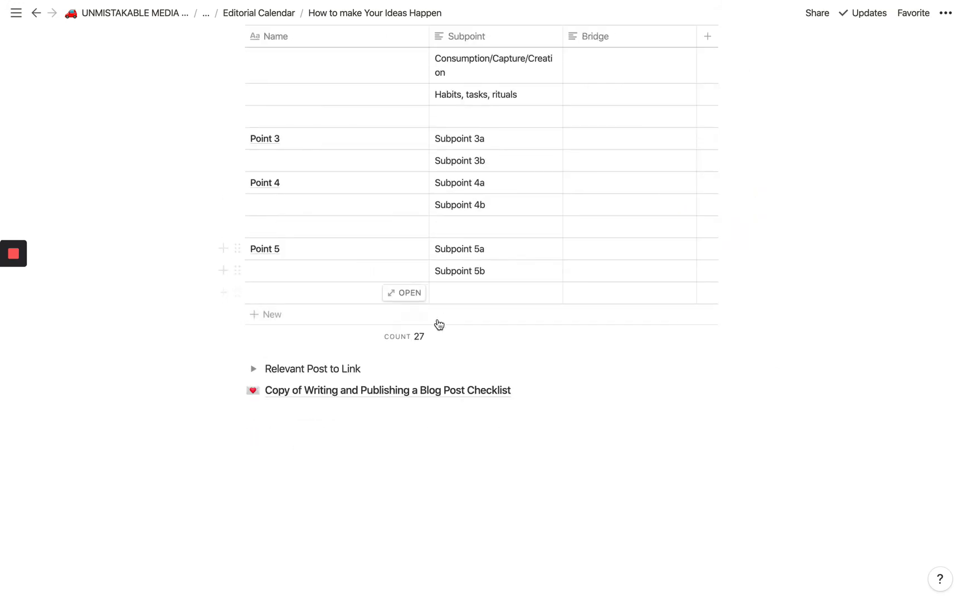
pyautogui.scroll(20, 353, 333)
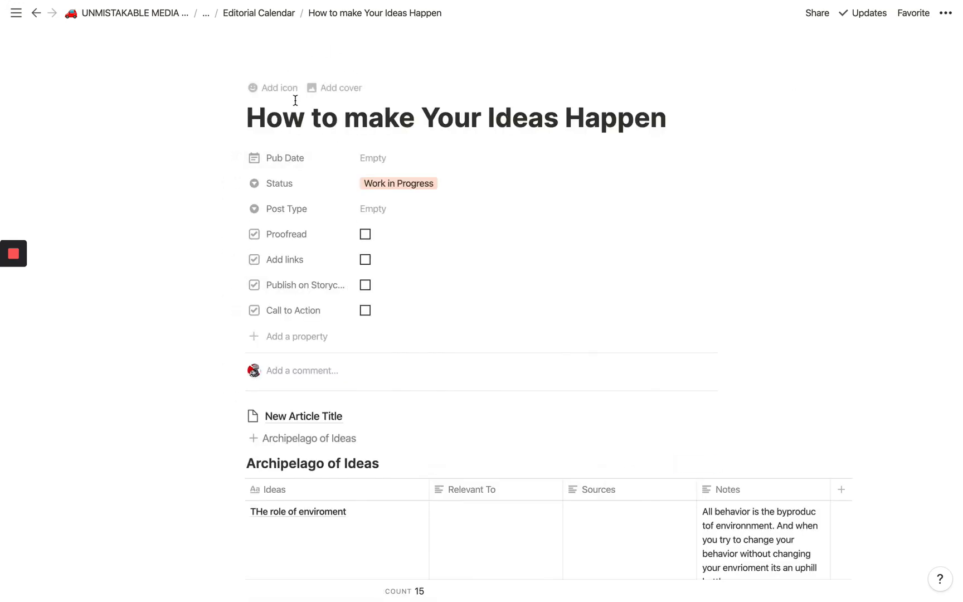
pyautogui.click(818, 13)
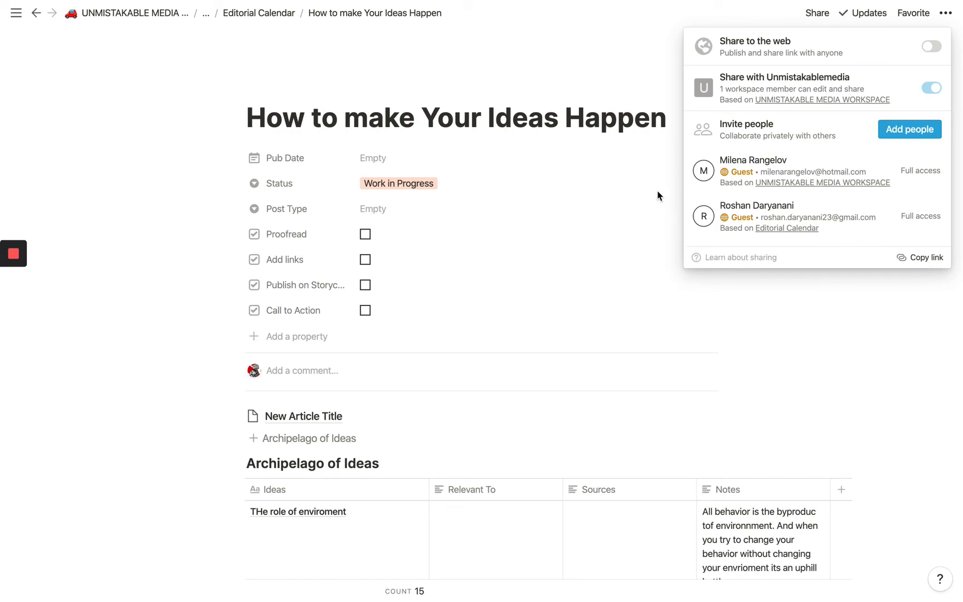
pyautogui.click(362, 67)
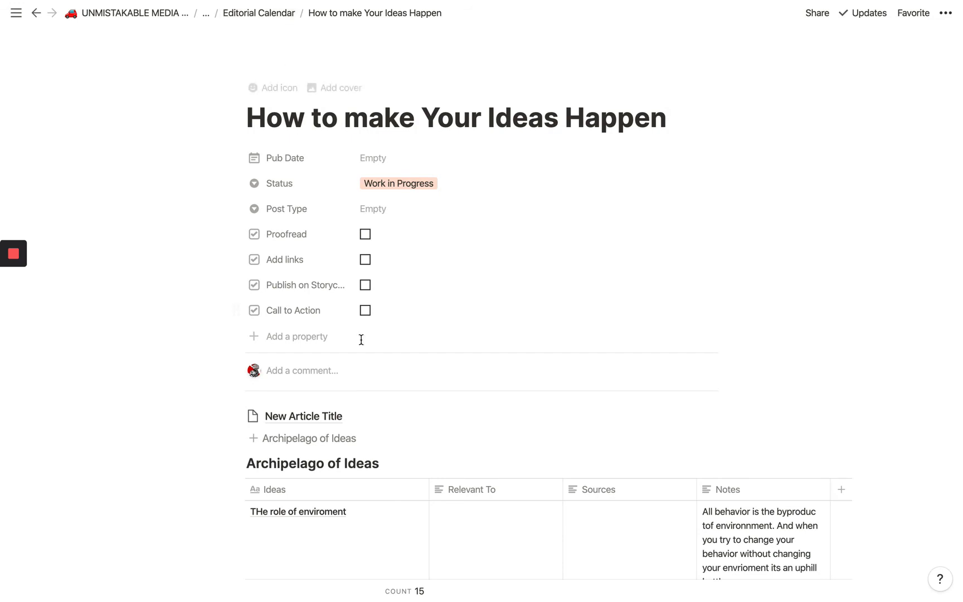
# Draft a comment on the article with an @ mention of a collaborator's first name
pyautogui.click(349, 371)
pyautogui.write('@rosh')
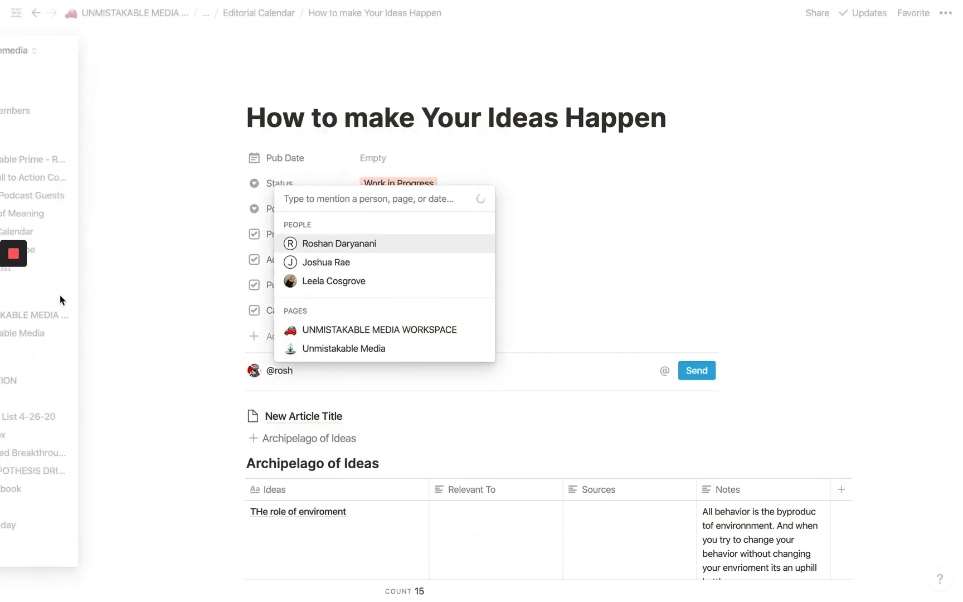
pyautogui.click(192, 234)
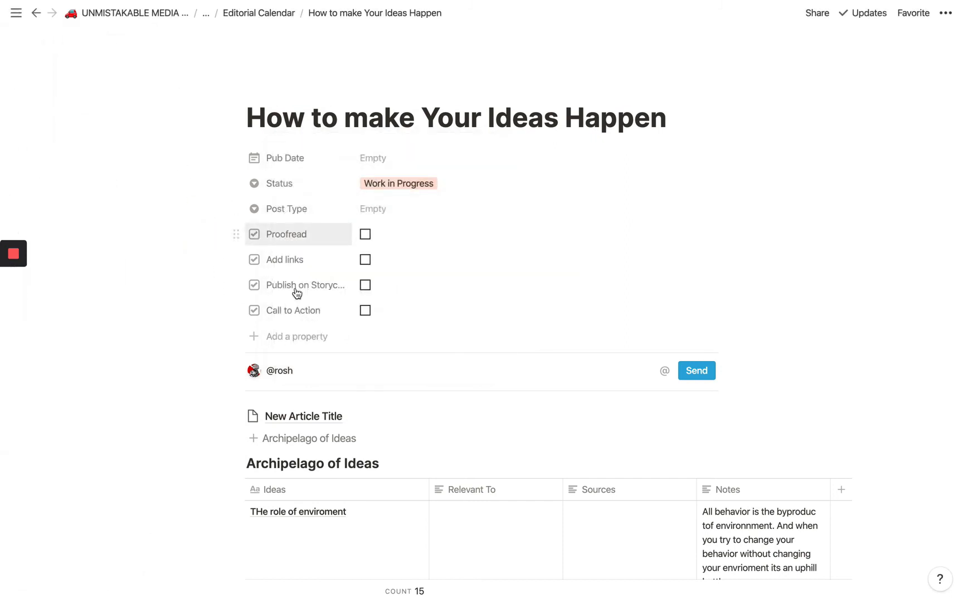
pyautogui.click(342, 369)
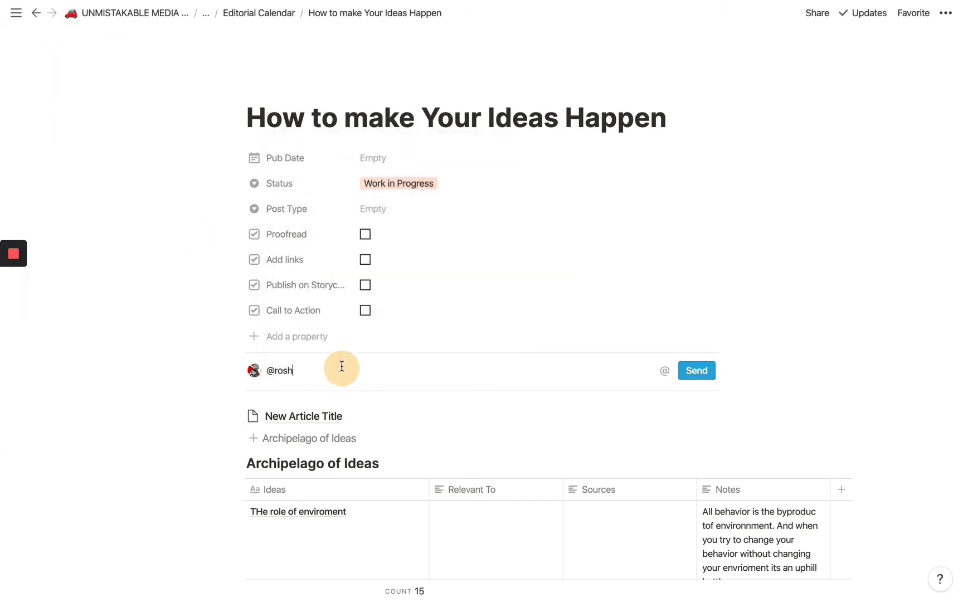
# Return to the Editorial Calendar and name the first untitled entry "New Blog Post"
pyautogui.click(267, 14)
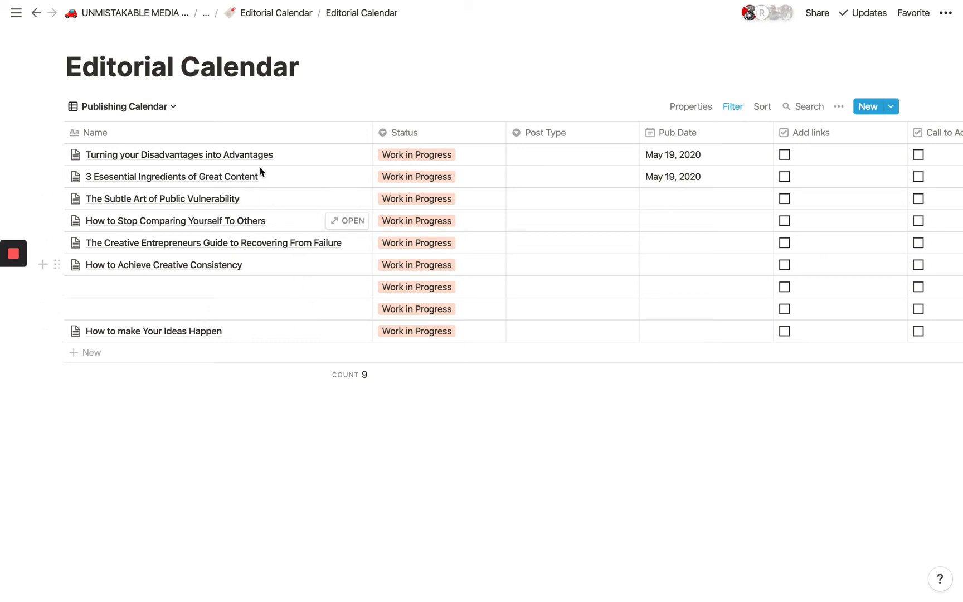
pyautogui.click(256, 291)
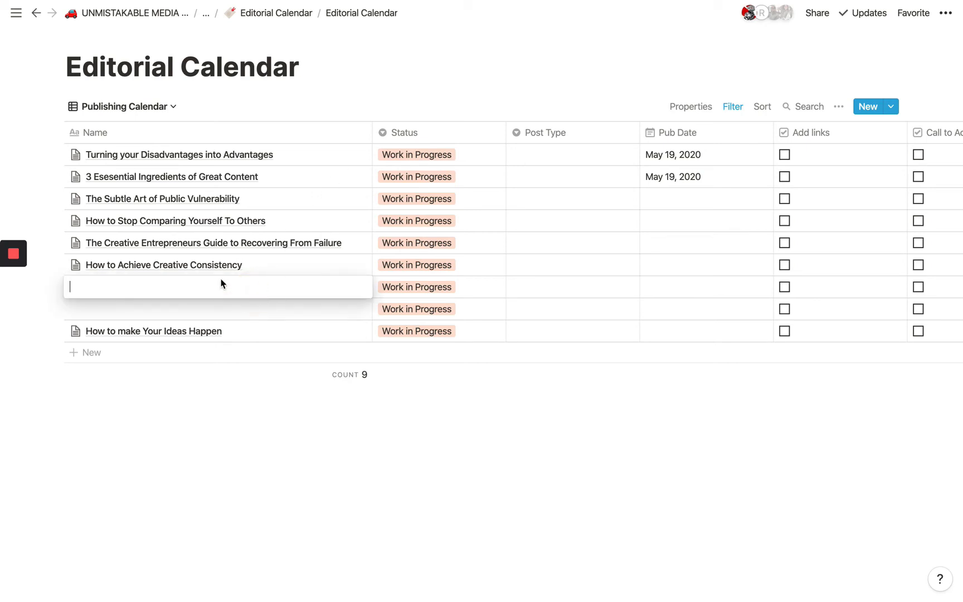
pyautogui.write('Blog a')
pyautogui.press('BackSpace')
pyautogui.press('BackSpace')
pyautogui.press('BackSpace')
pyautogui.press('BackSpace')
pyautogui.press('BackSpace')
pyautogui.press('BackSpace')
pyautogui.write('New Blog Post')
pyautogui.press('BackSpace')
pyautogui.press('BackSpace')
pyautogui.write('ost')
# Change the Status of the New Blog Post entry to Idea
pyautogui.click(475, 286)
pyautogui.click(469, 284)
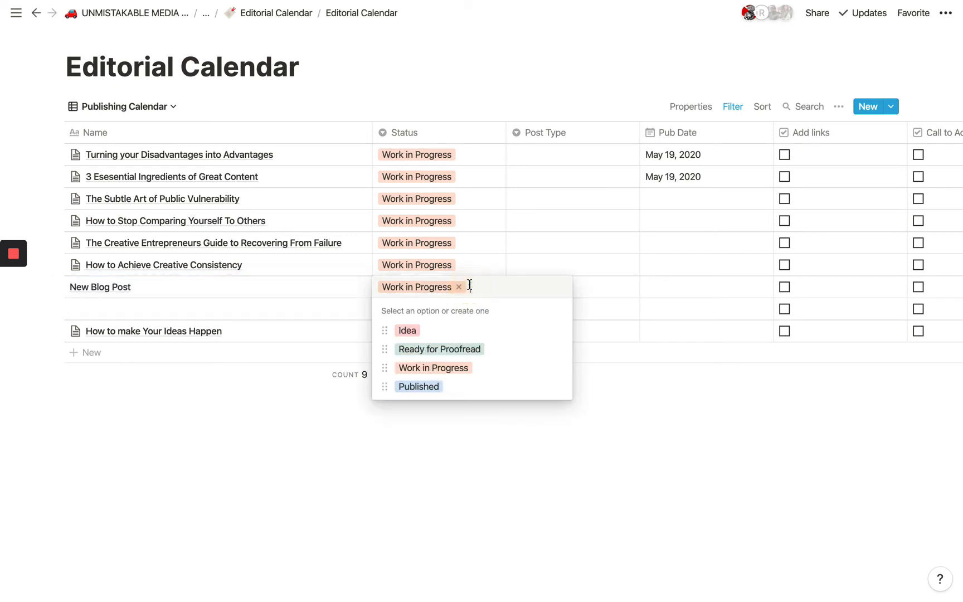
pyautogui.click(407, 330)
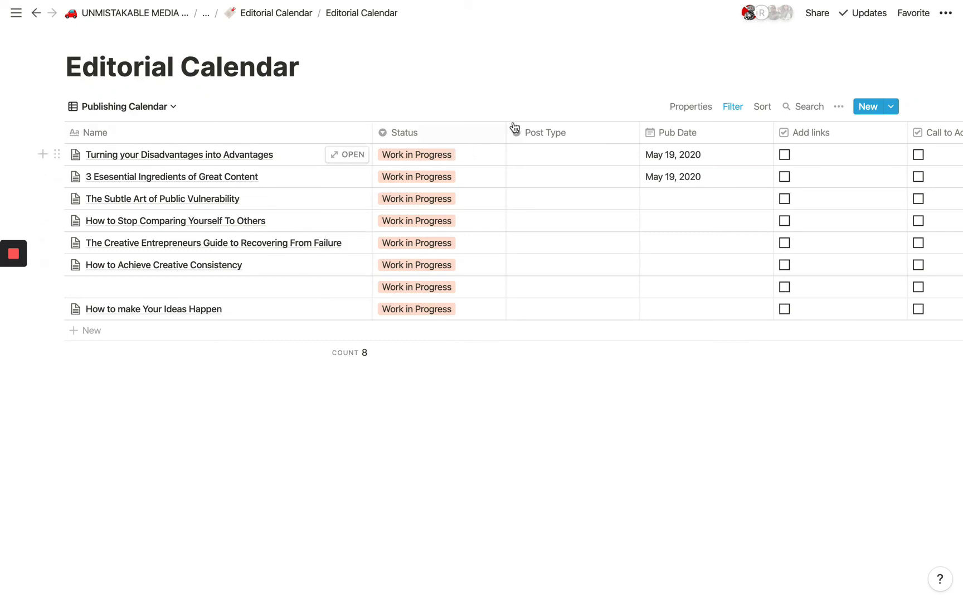
pyautogui.click(443, 132)
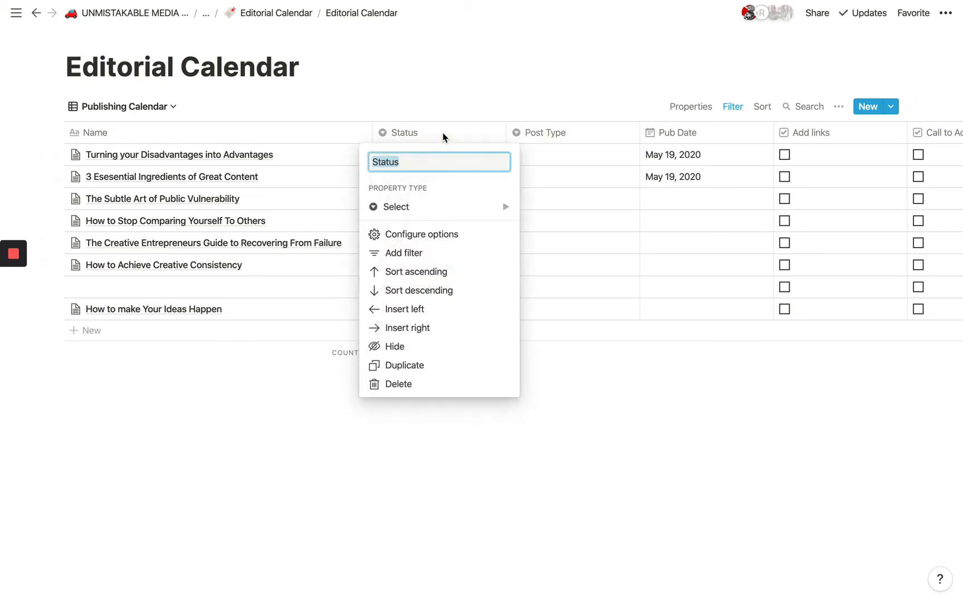
pyautogui.click(440, 93)
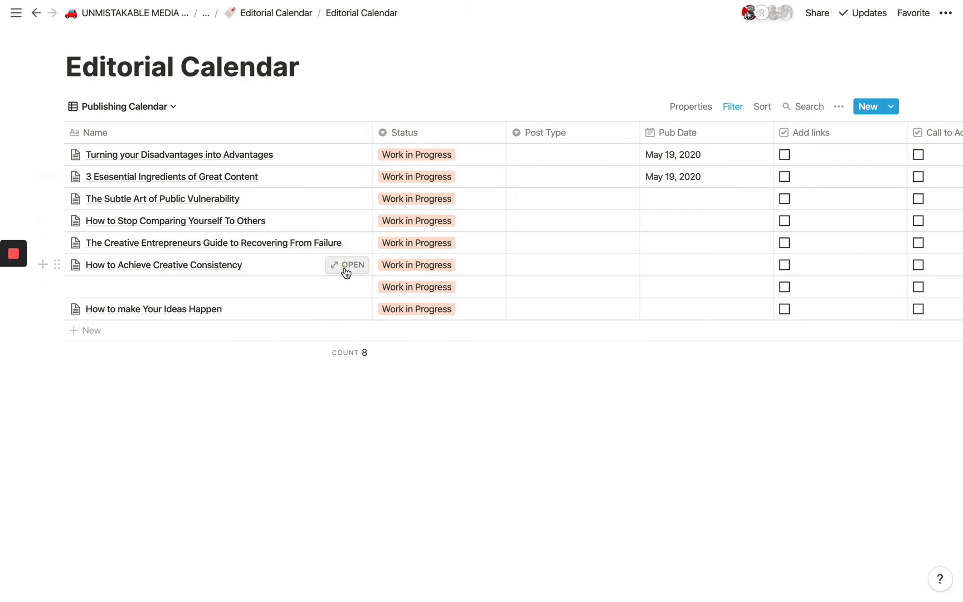
# Preview the How to Achieve Creative Consistency article, read through to its final section, and return to the calendar
pyautogui.click(346, 266)
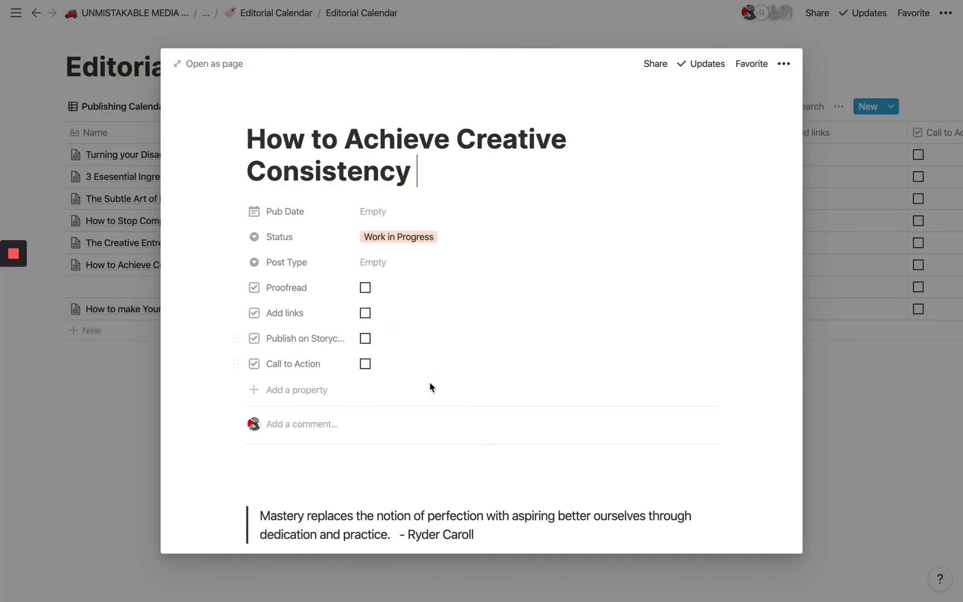
pyautogui.scroll(-8, 430, 386)
pyautogui.scroll(-20, 426, 384)
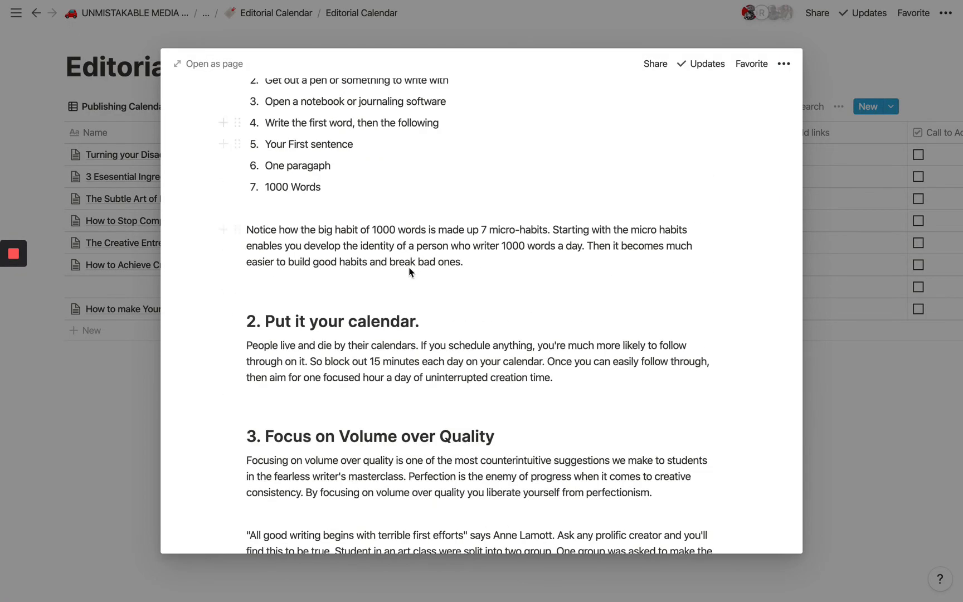
pyautogui.scroll(-6, 382, 325)
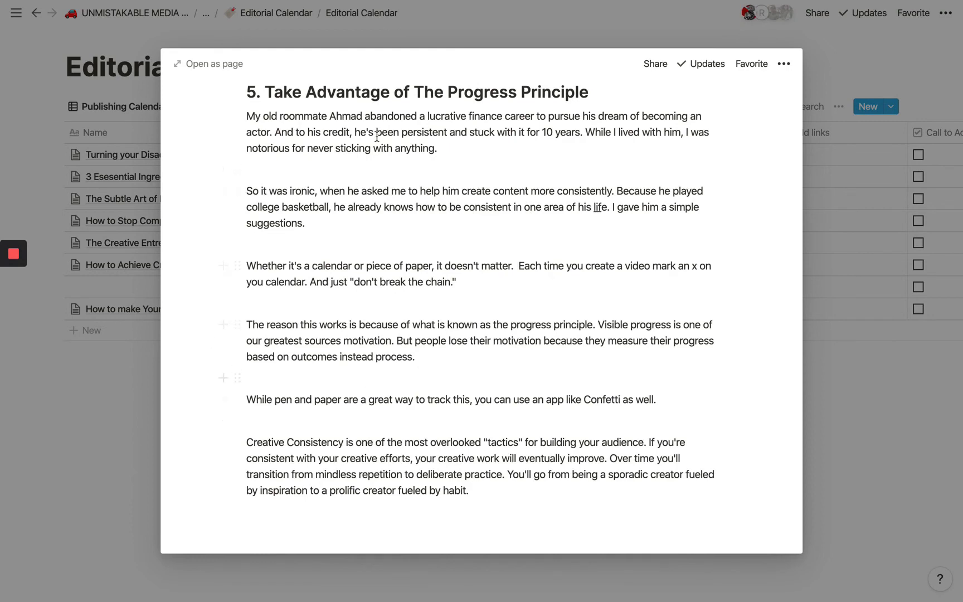
pyautogui.click(118, 426)
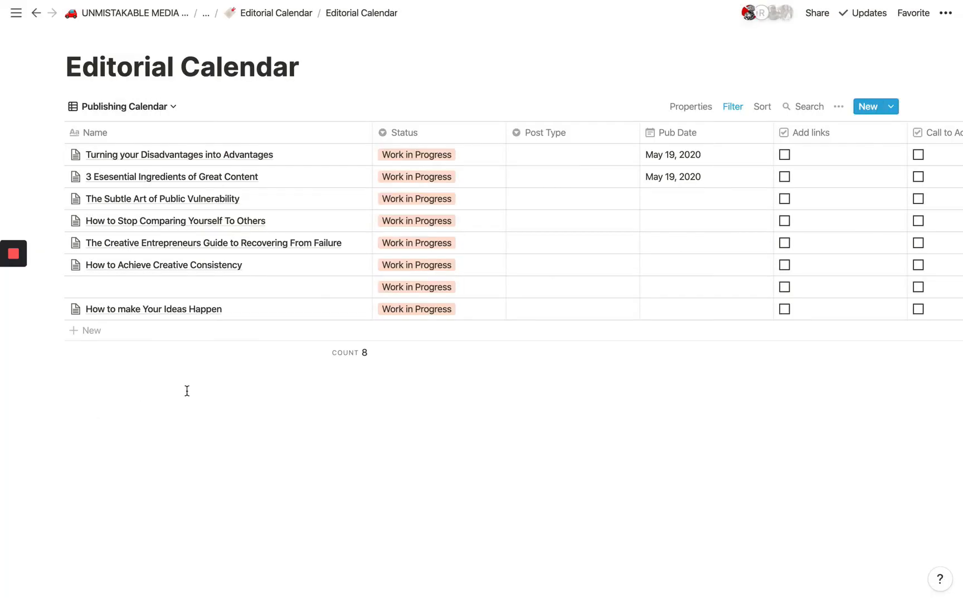